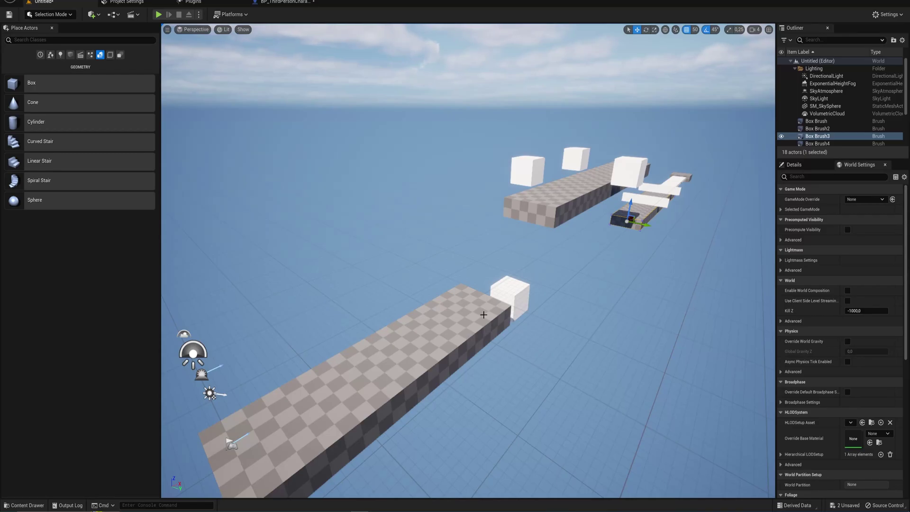
pyautogui.press('w')
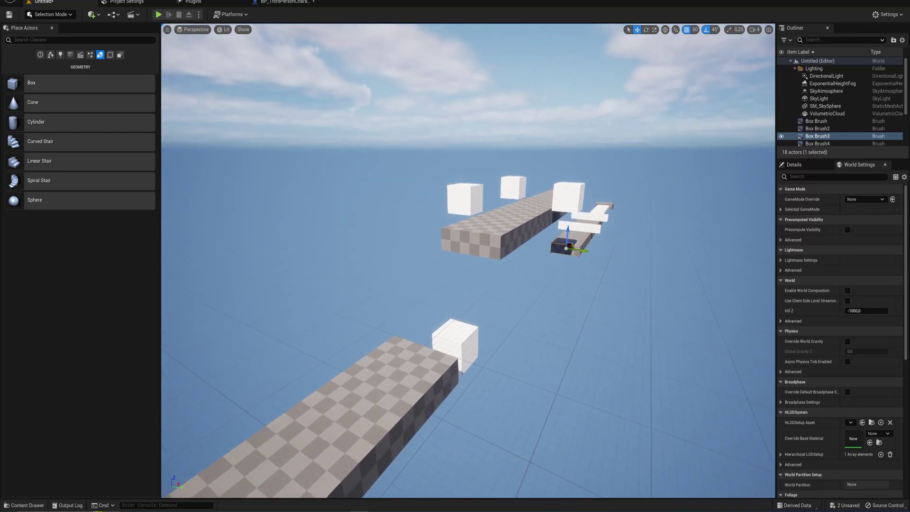
pyautogui.press('s')
pyautogui.moveTo(489, 257); pyautogui.dragTo(445, 290, button='right')
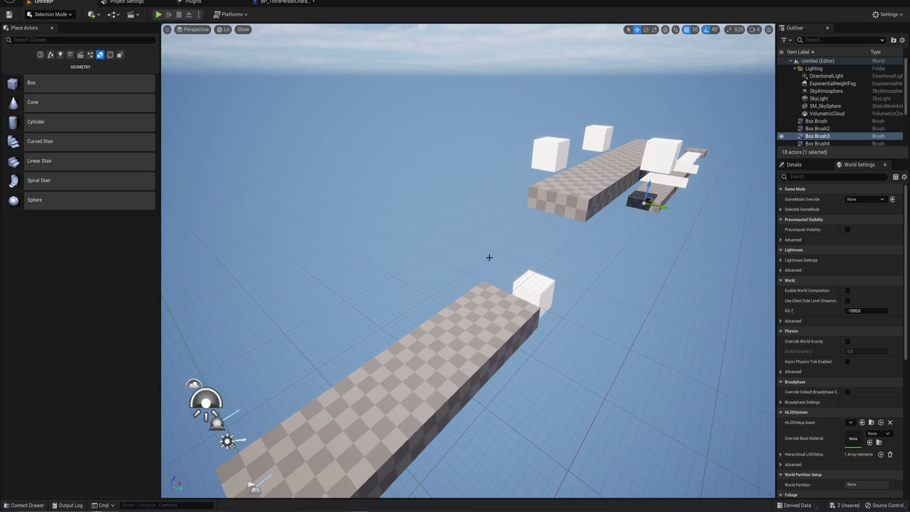
pyautogui.moveTo(489, 257); pyautogui.dragTo(476, 273, button='right')
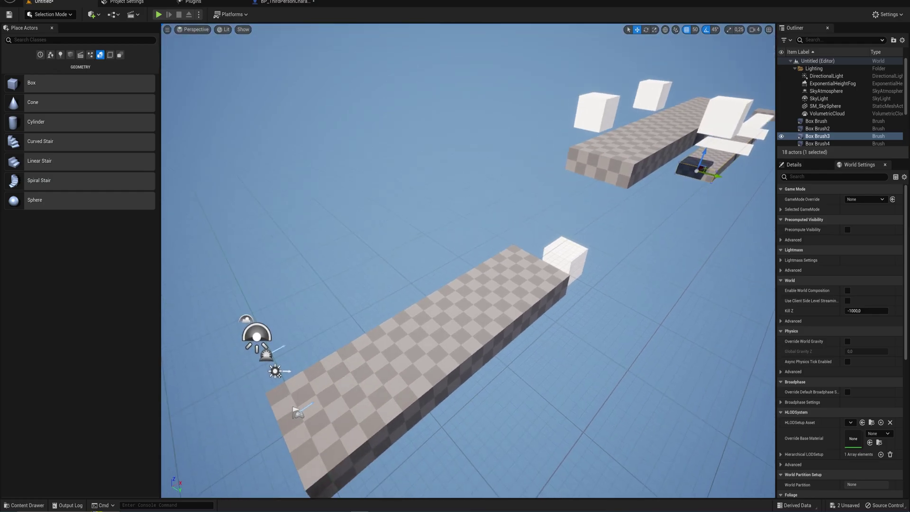
# - Create a Level Sequence named IntroAnimation in the project's Content folder
pyautogui.hotkey('ctrl', 'space')
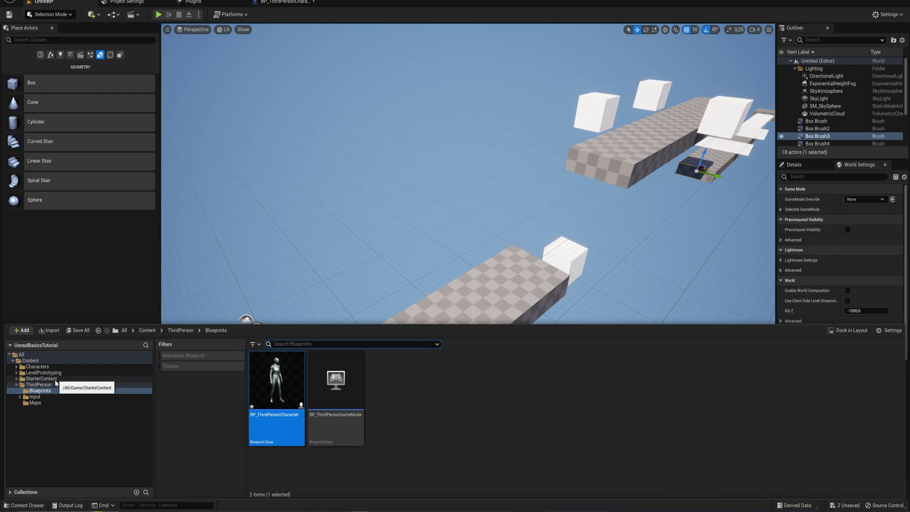
pyautogui.click(36, 362)
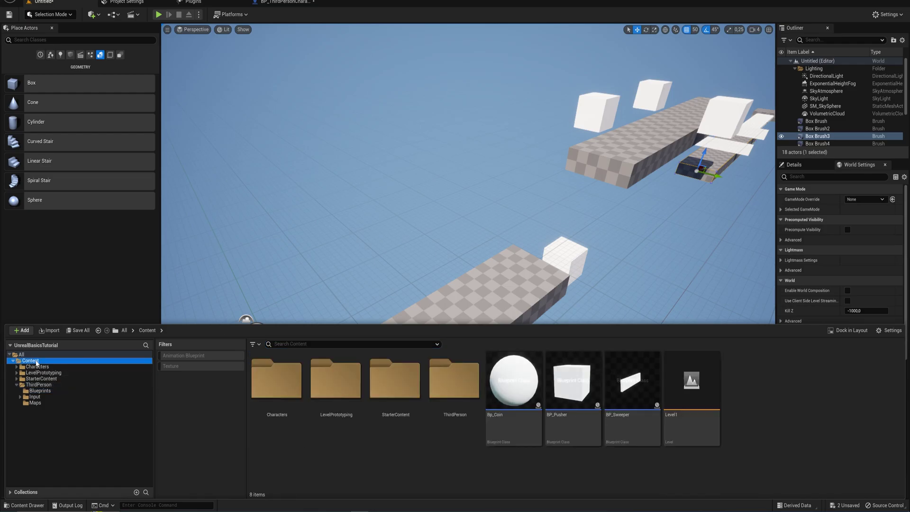
pyautogui.rightClick(750, 393)
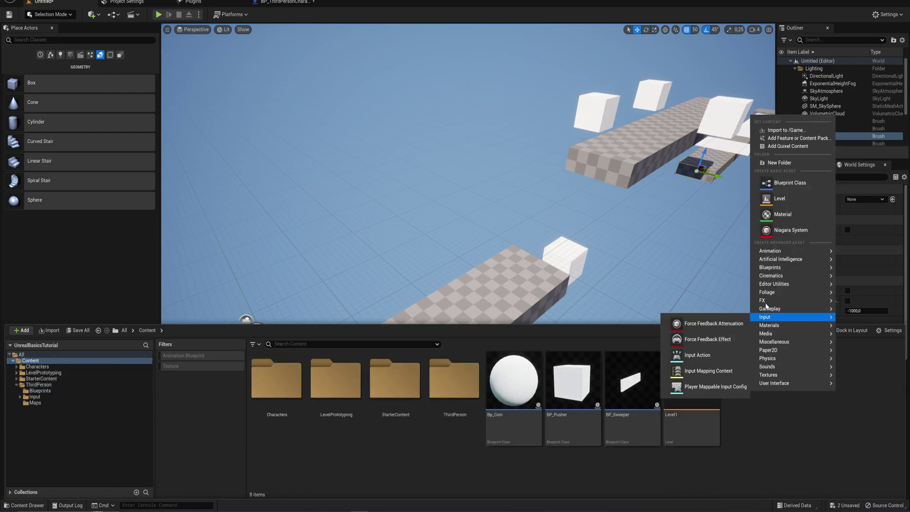
pyautogui.moveTo(773, 280)
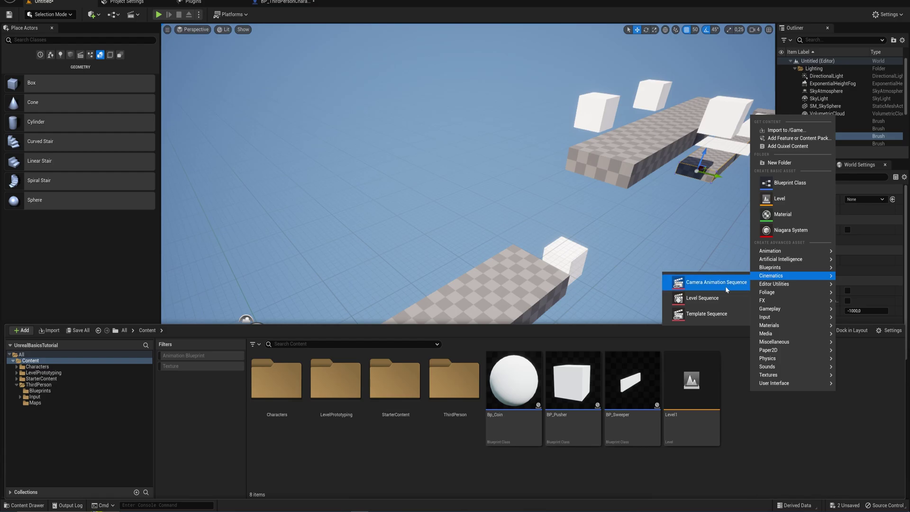
pyautogui.click(711, 299)
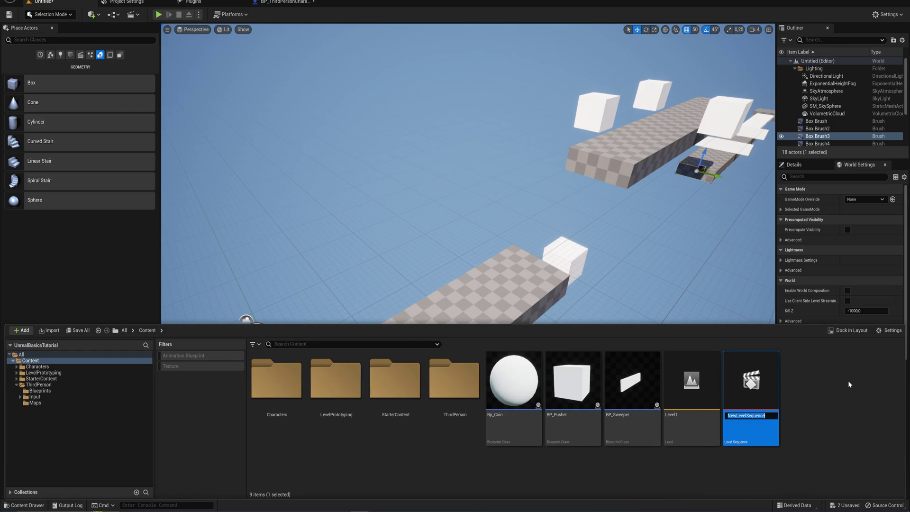
pyautogui.write('Intro')
pyautogui.write('Animation')
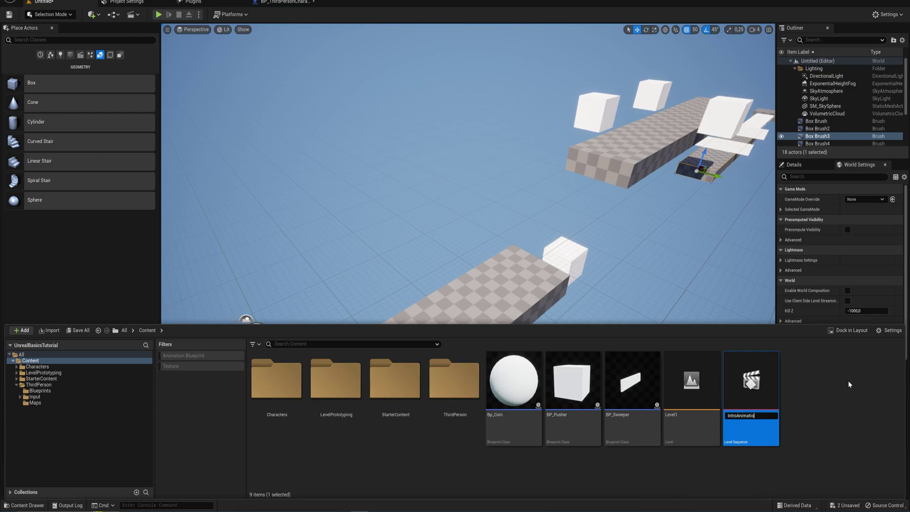
pyautogui.press('Return')
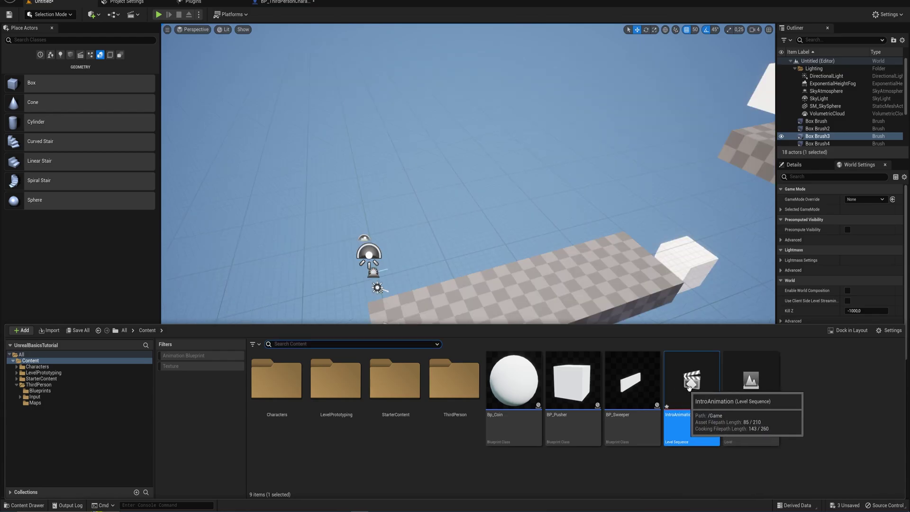
# - Place the IntroAnimation sequence in the level on the starting platform and open it in Sequencer
pyautogui.moveTo(679, 385); pyautogui.dragTo(422, 313)
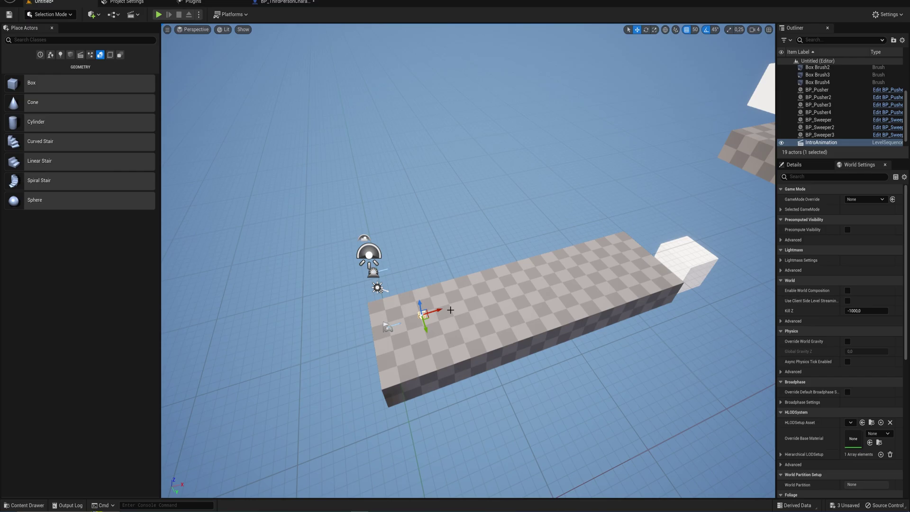
pyautogui.hotkey('ctrl', 'space')
pyautogui.doubleClick(693, 382)
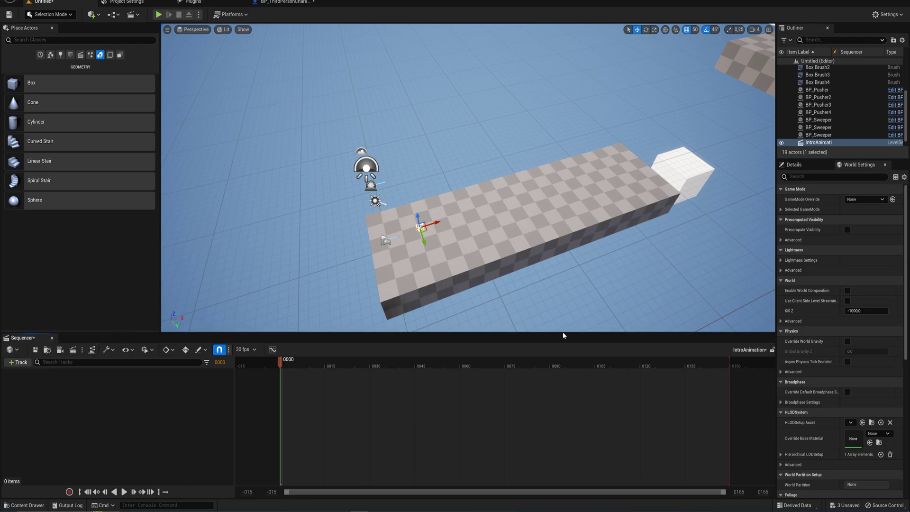
# - Find the Camera Actor among the placeable actors and place one on the starting platform
pyautogui.press('w')
pyautogui.moveTo(504, 244)
pyautogui.mouseDown(button='right')
pyautogui.moveTo(474, 242)
pyautogui.moveTo(498, 240)
pyautogui.mouseUp(button='right')
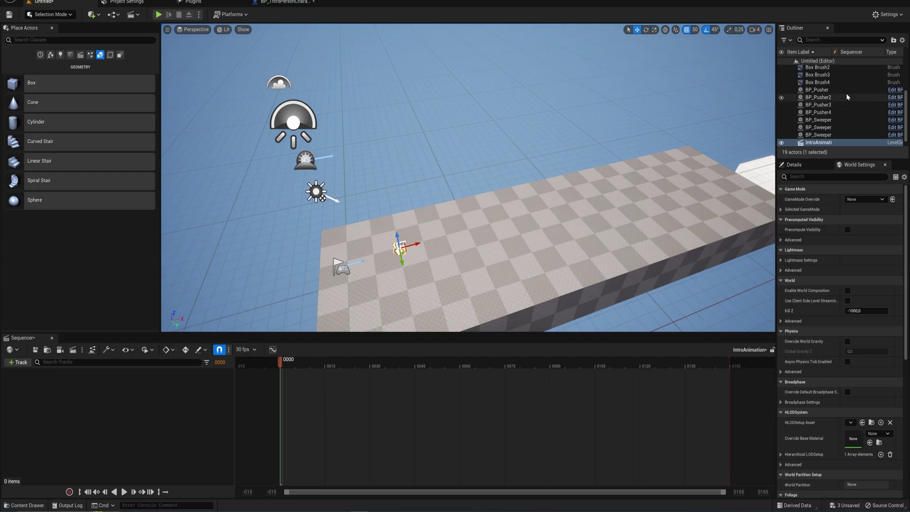
pyautogui.moveTo(905, 104)
pyautogui.mouseDown()
pyautogui.moveTo(905, 82)
pyautogui.moveTo(905, 103)
pyautogui.mouseUp()
pyautogui.scroll(-1, 906, 109)
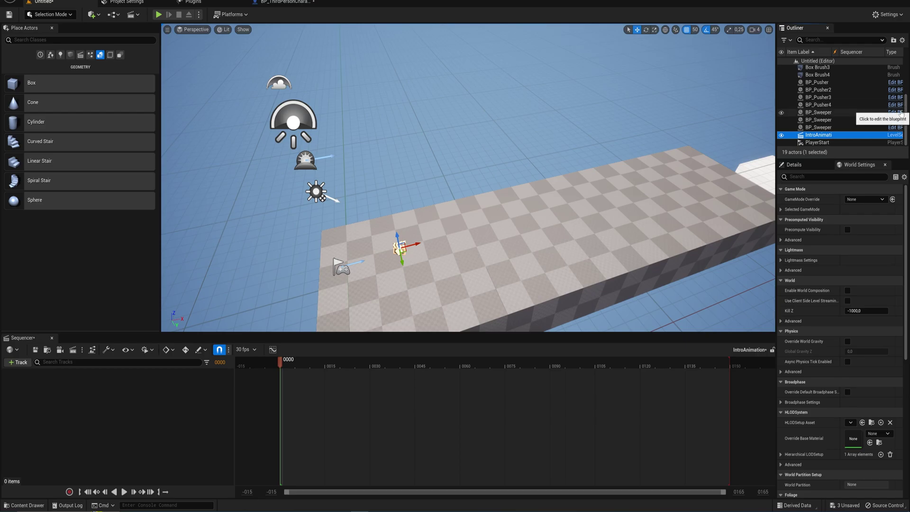
pyautogui.moveTo(631, 229); pyautogui.dragTo(675, 225, button='right')
pyautogui.click(56, 40)
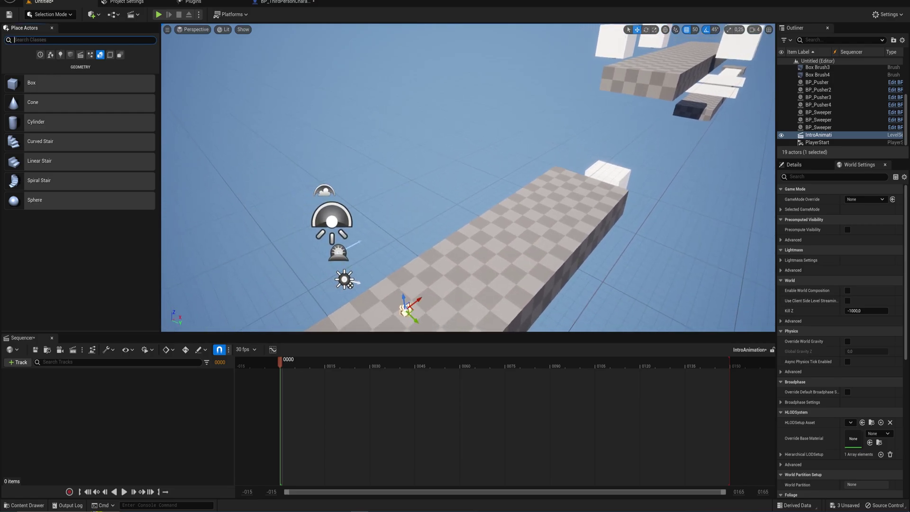
pyautogui.write('camera')
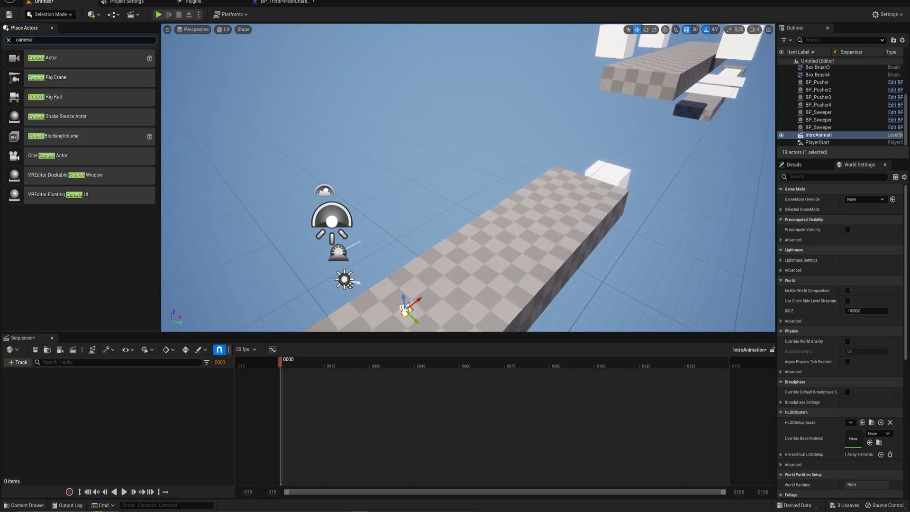
pyautogui.moveTo(67, 57); pyautogui.dragTo(481, 284)
# - Raise the camera above the platforms and track it in IntroAnimation with a transform key at frame 0
pyautogui.moveTo(490, 218); pyautogui.dragTo(493, 98)
pyautogui.moveTo(514, 95); pyautogui.dragTo(232, 109, button='right')
pyautogui.moveTo(276, 124); pyautogui.dragTo(548, 50)
pyautogui.press('s')
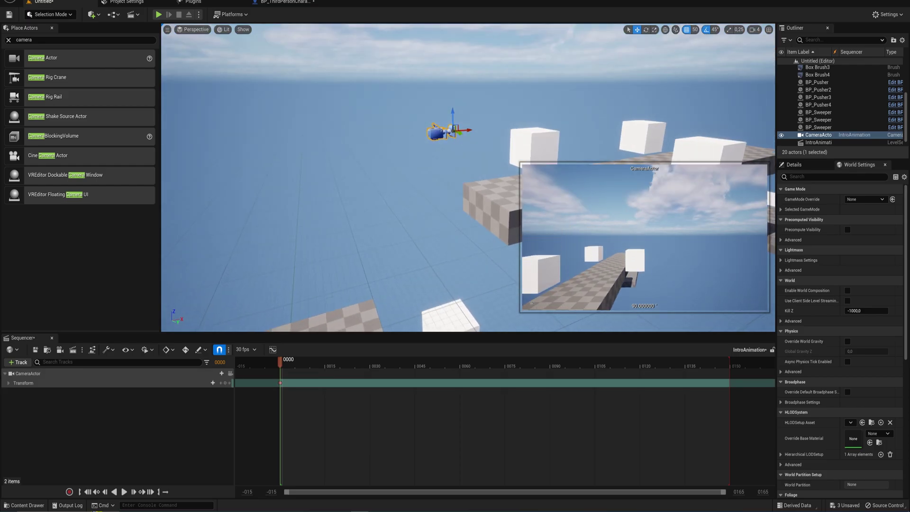
pyautogui.press('s')
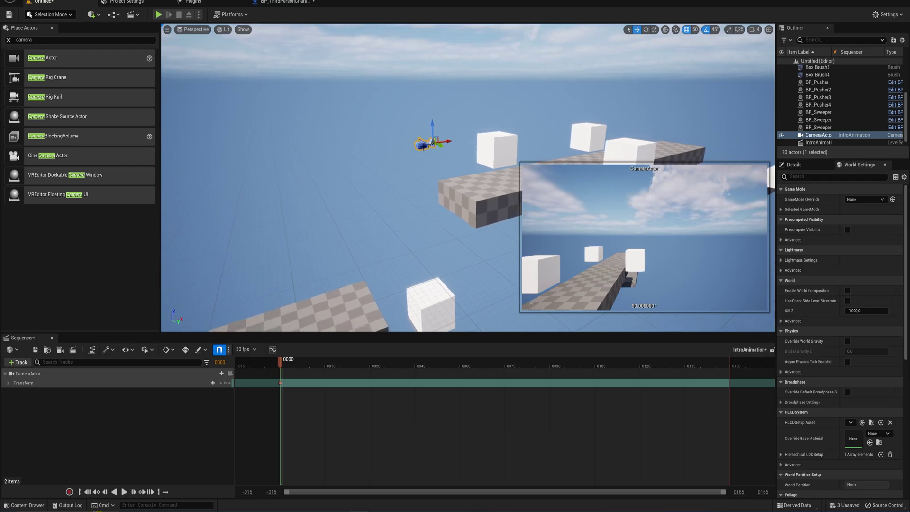
pyautogui.moveTo(447, 143)
pyautogui.mouseDown()
pyautogui.moveTo(431, 143)
pyautogui.moveTo(487, 144)
pyautogui.moveTo(439, 160)
pyautogui.mouseUp()
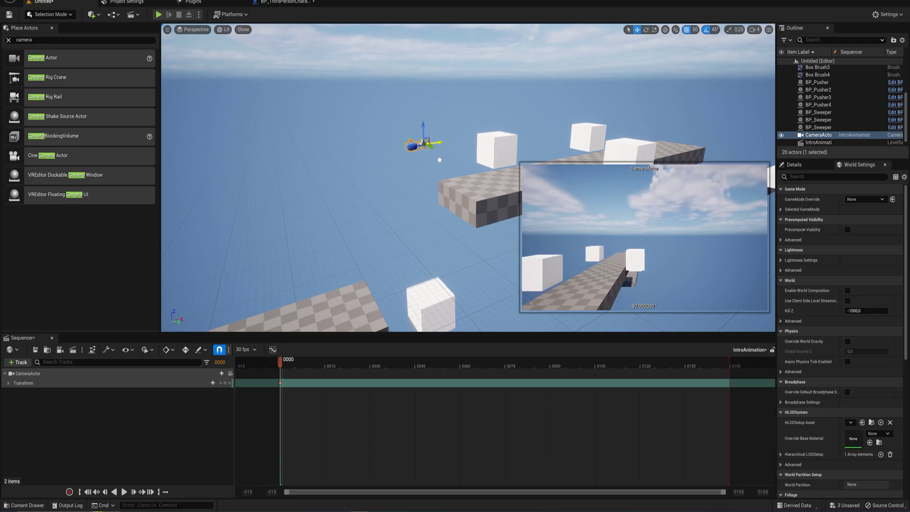
# - Pilot the CameraActor to look straight down the checkered platform between the white boxes, and key this view at frame 0
pyautogui.rightClick(414, 147)
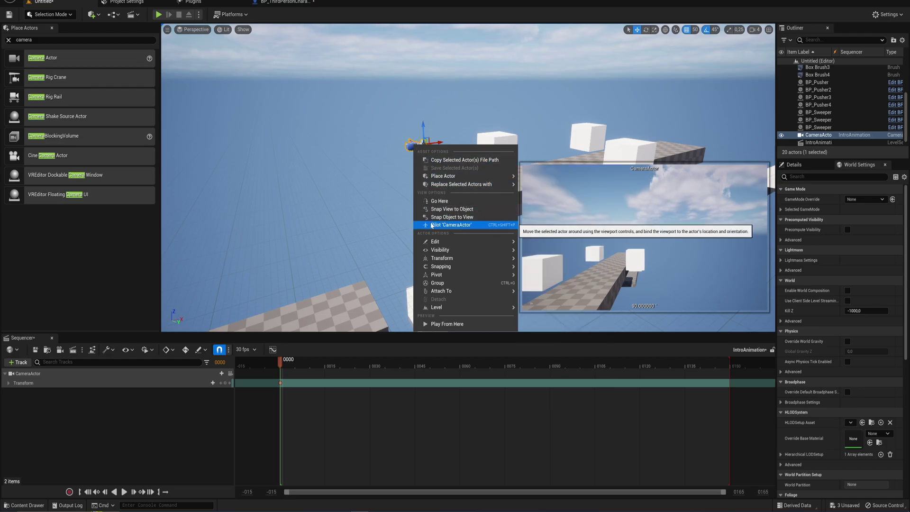
pyautogui.click(448, 224)
pyautogui.press('s')
pyautogui.moveTo(512, 197); pyautogui.dragTo(363, 303, button='right')
pyautogui.press('w')
pyautogui.press('a')
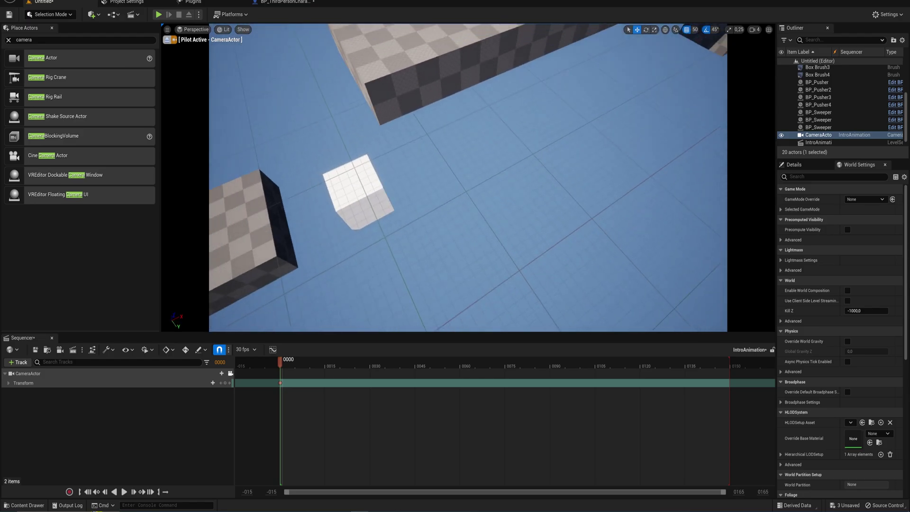
pyautogui.press('s')
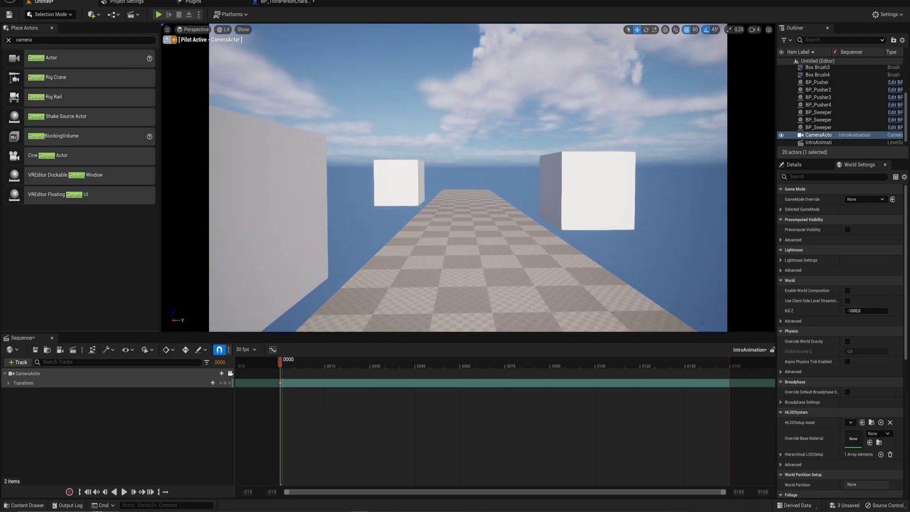
pyautogui.moveTo(475, 215); pyautogui.dragTo(511, 197, button='right')
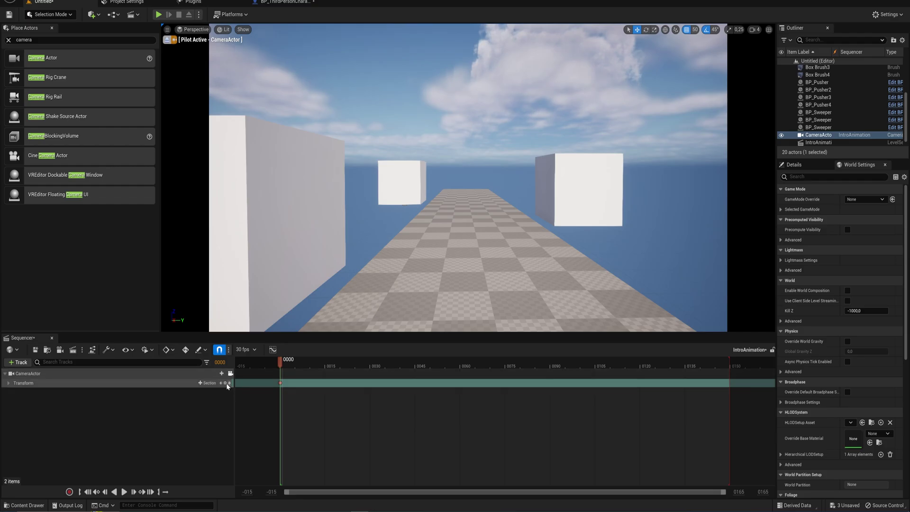
# - Set the IntroAnimation sequence's display rate to 60 fps
pyautogui.moveTo(281, 361); pyautogui.dragTo(456, 379)
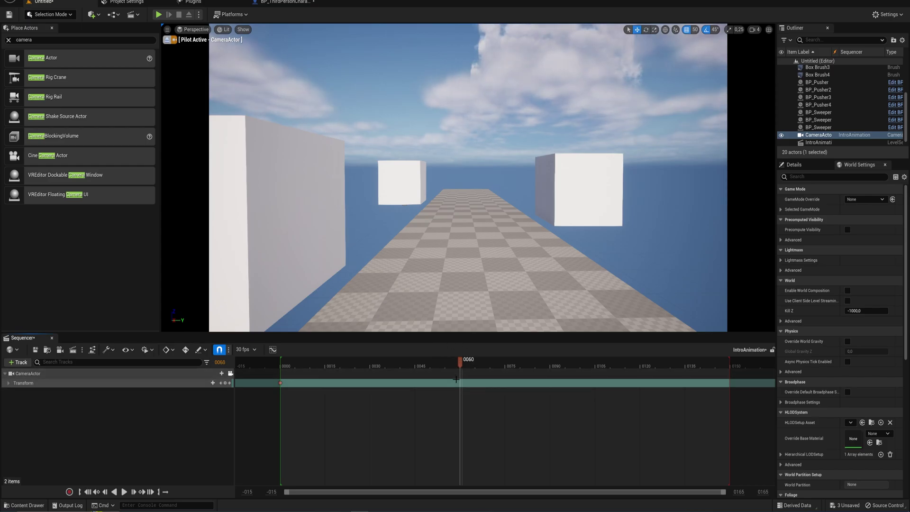
pyautogui.click(253, 350)
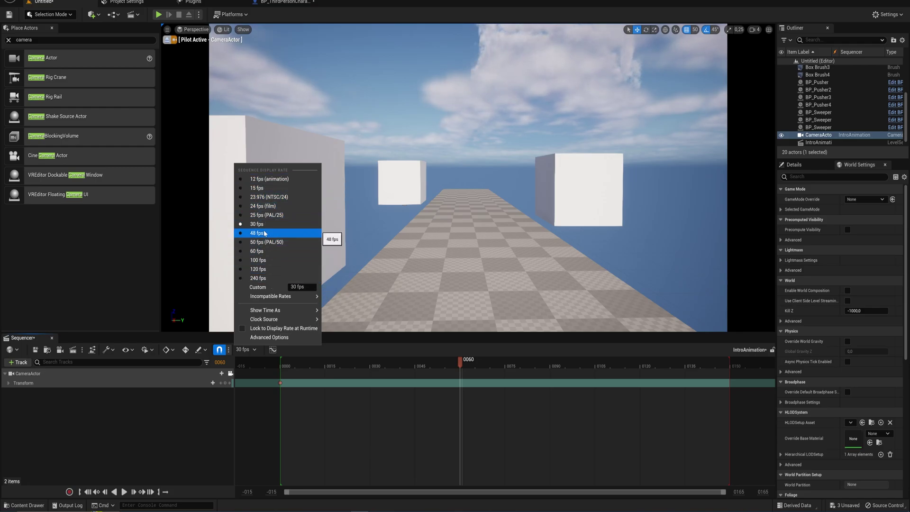
pyautogui.click(260, 252)
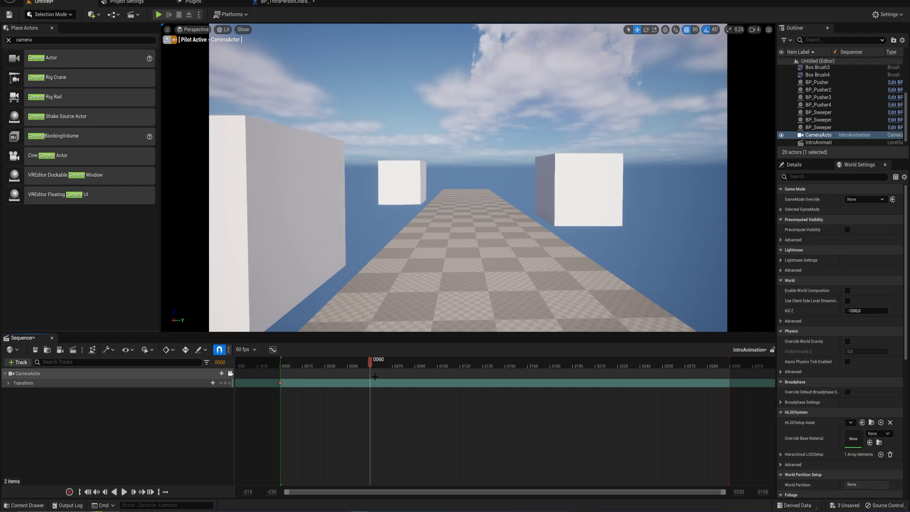
# - Pull the piloted camera back to the platform's near edge and add a transform key at frame 91
pyautogui.moveTo(369, 362); pyautogui.dragTo(416, 367)
pyautogui.press('s')
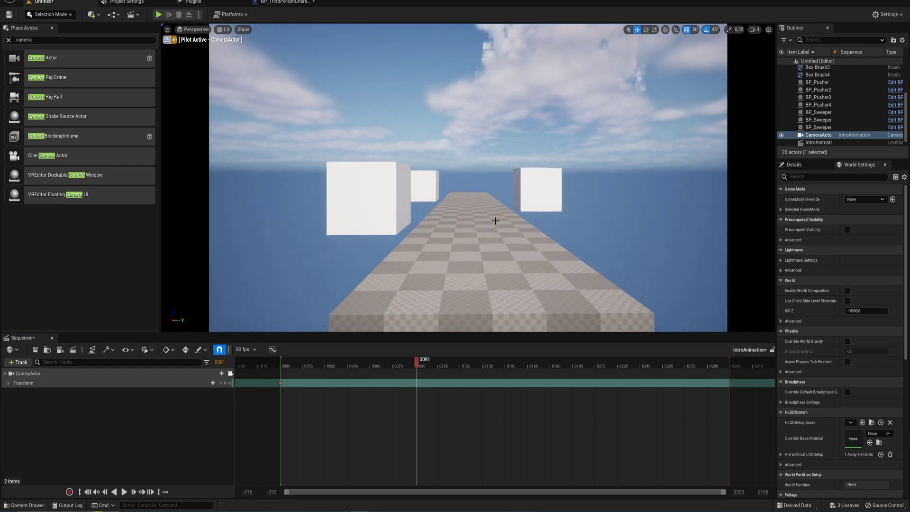
pyautogui.click(225, 383)
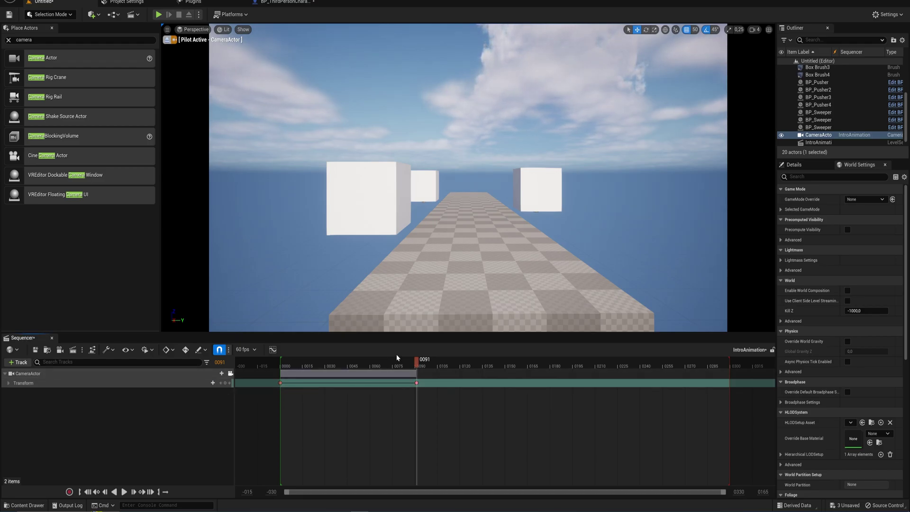
# - Play the sequence from frame 0 to preview the camera's backward move
pyautogui.moveTo(418, 362); pyautogui.dragTo(280, 378)
pyautogui.press('space')
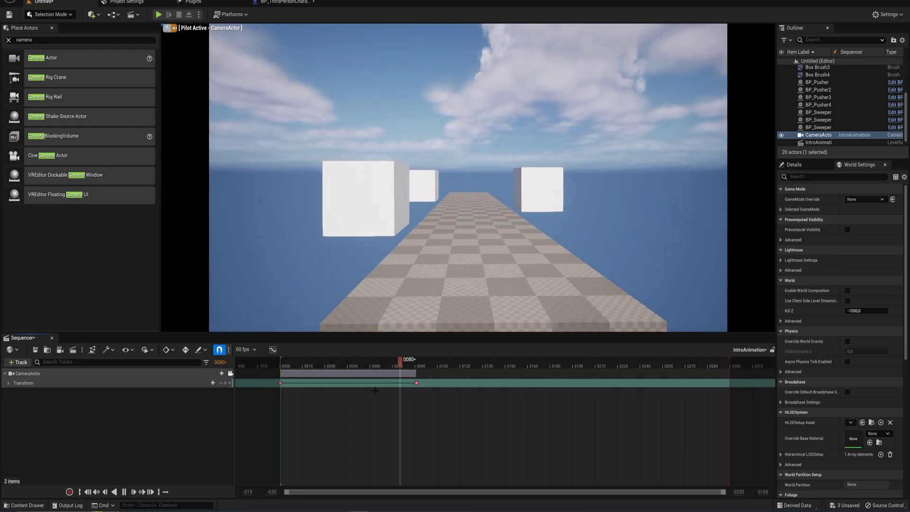
pyautogui.press('space')
# - Move the camera's end transform key to frame 241 and preview the slower move
pyautogui.moveTo(418, 384); pyautogui.dragTo(642, 395)
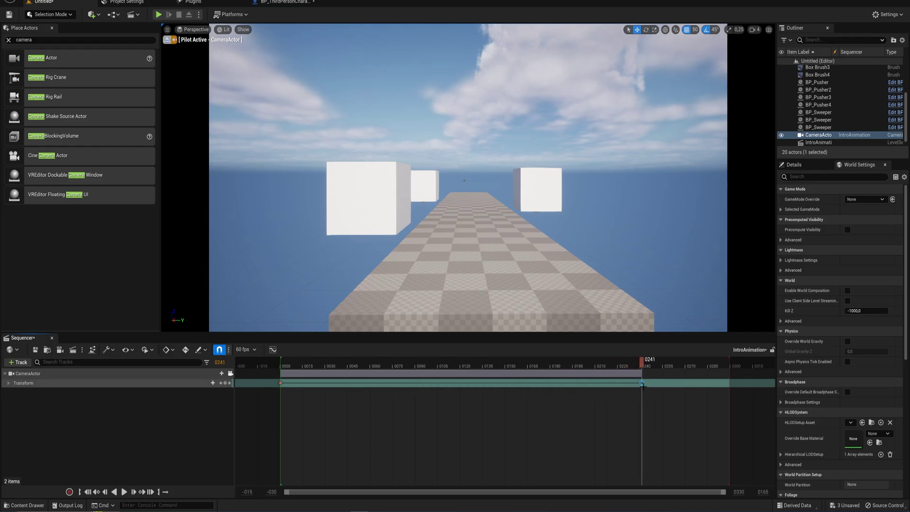
pyautogui.click(292, 366)
pyautogui.press('space')
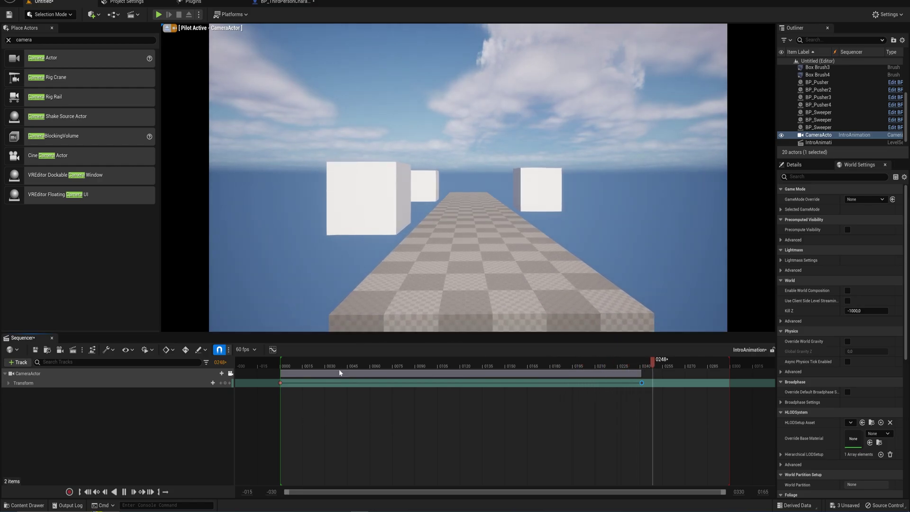
pyautogui.press('space')
# - Scrub the start of the camera move and set the frame 0 transform key's interpolation to Linear
pyautogui.moveTo(283, 361); pyautogui.dragTo(351, 387)
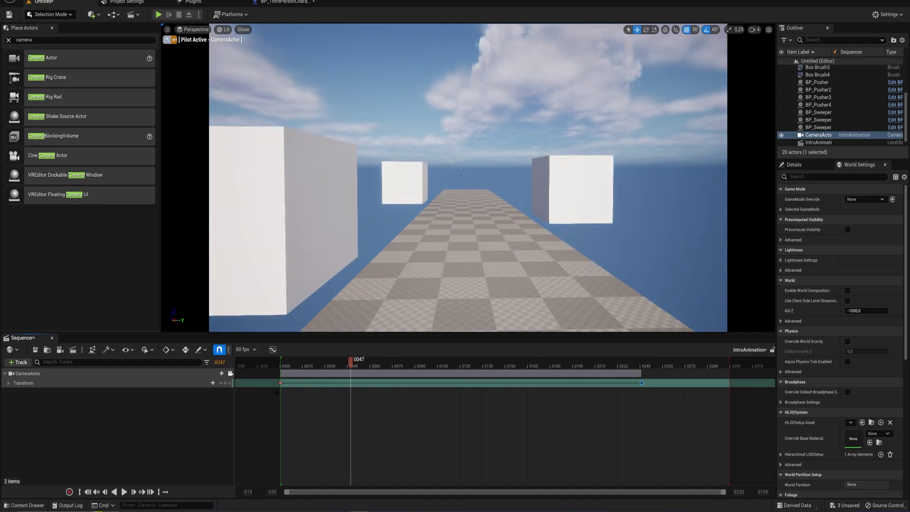
pyautogui.click(281, 383)
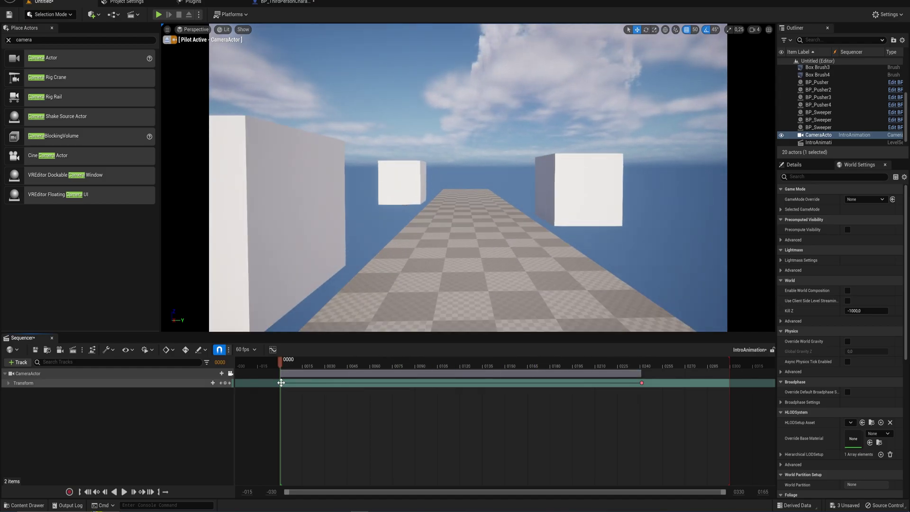
pyautogui.rightClick(281, 382)
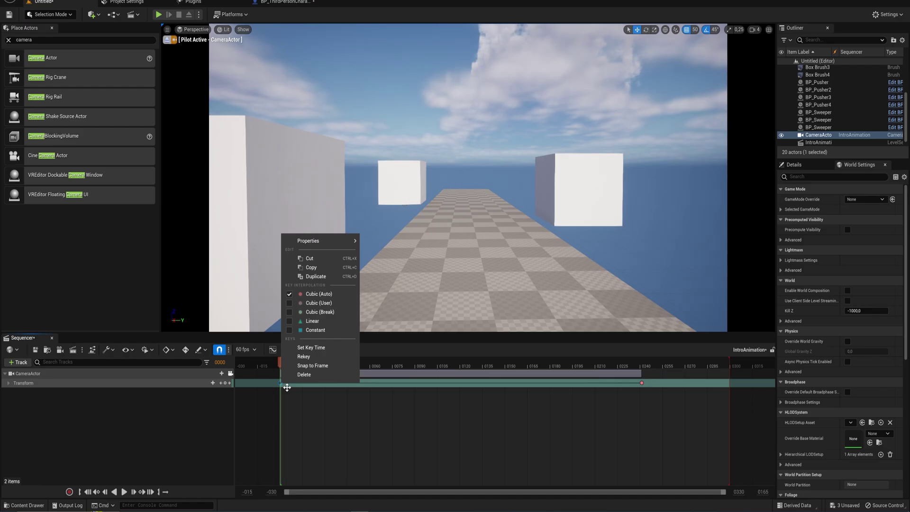
pyautogui.click(288, 321)
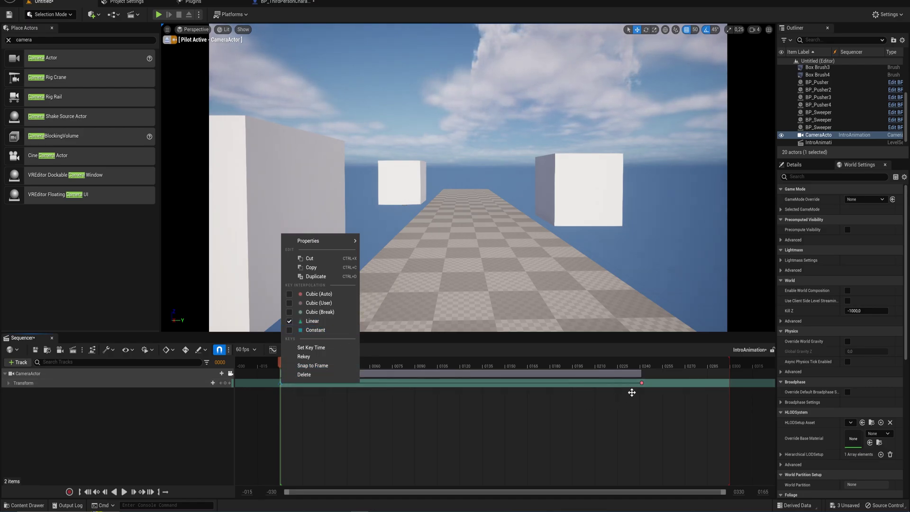
# - Set the CameraActor's end transform key at frame 241 to Linear interpolation and play the sequence to preview the move
pyautogui.rightClick(641, 383)
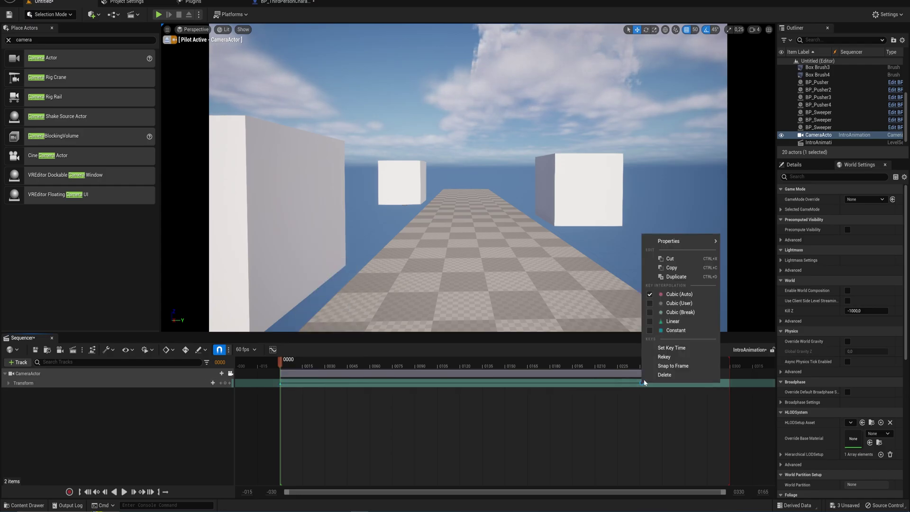
pyautogui.click(662, 323)
pyautogui.click(603, 449)
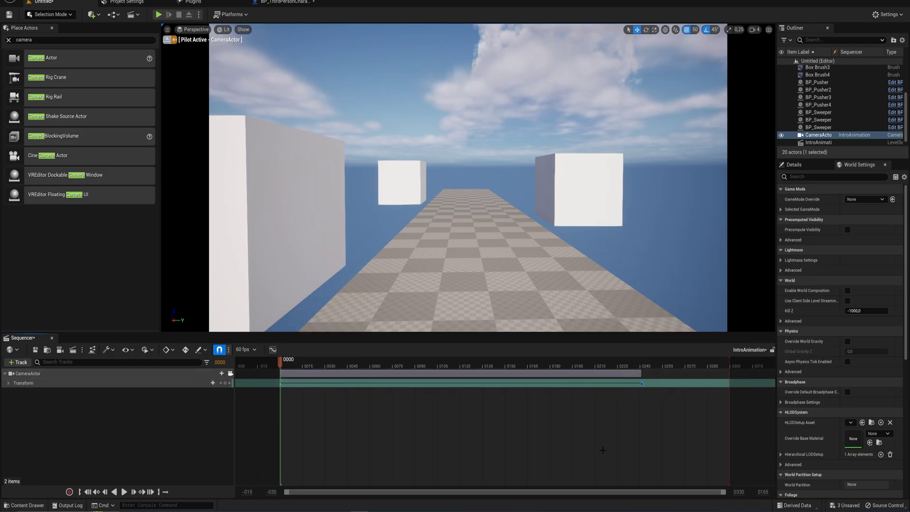
pyautogui.press('space')
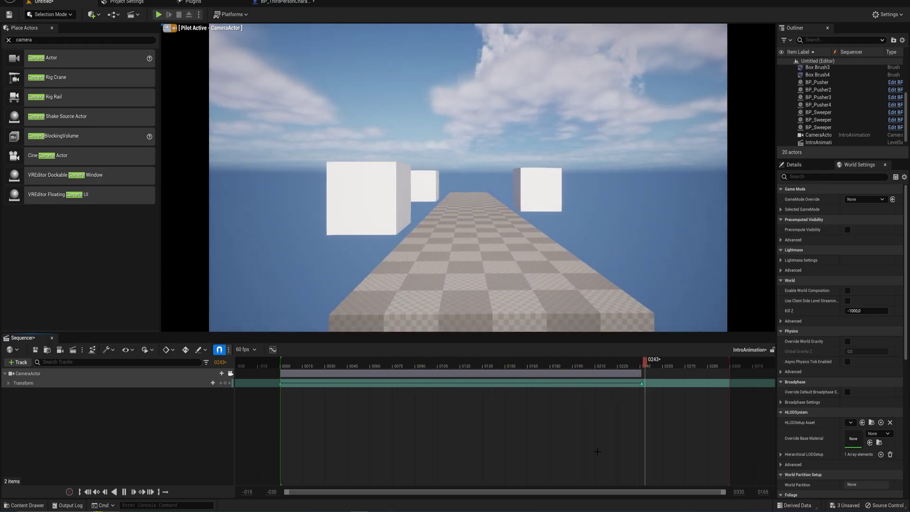
# - Add a Camera Cuts track bound to the existing CameraActor and scrub the sequence to frame 178
pyautogui.click(62, 373)
pyautogui.click(20, 362)
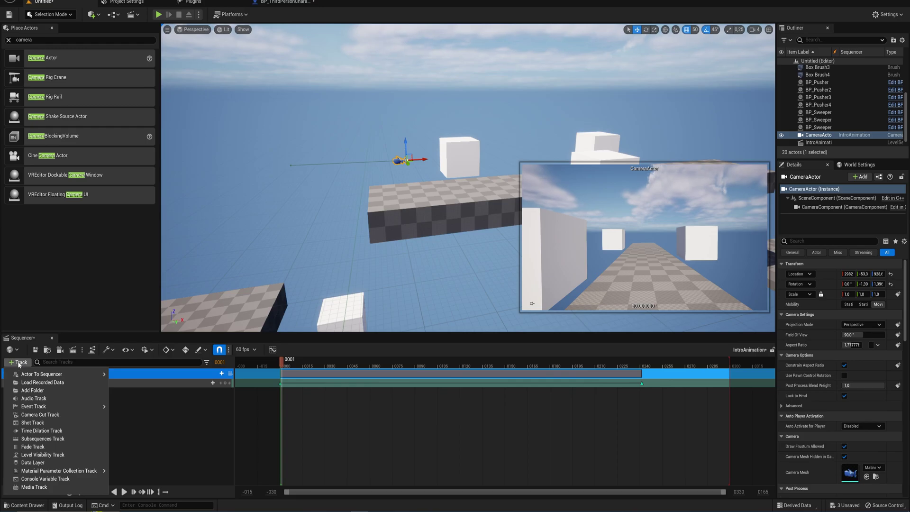
pyautogui.click(37, 415)
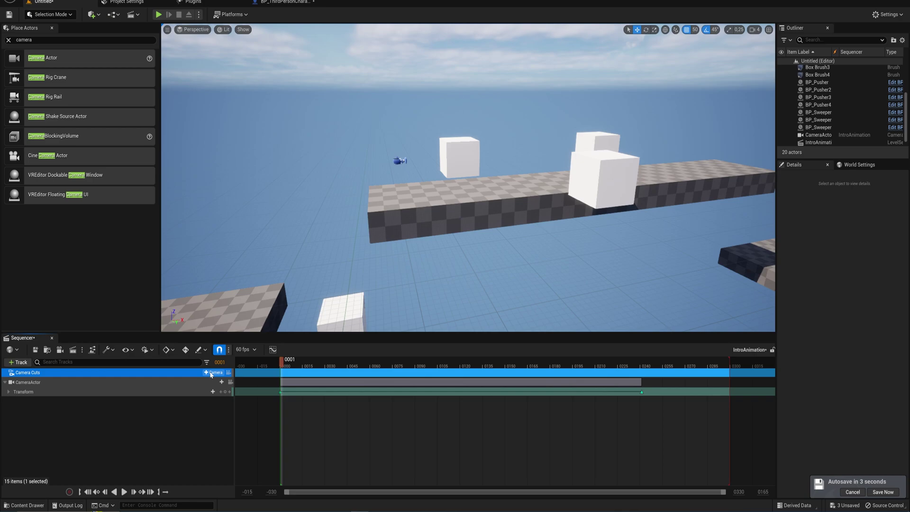
pyautogui.click(213, 373)
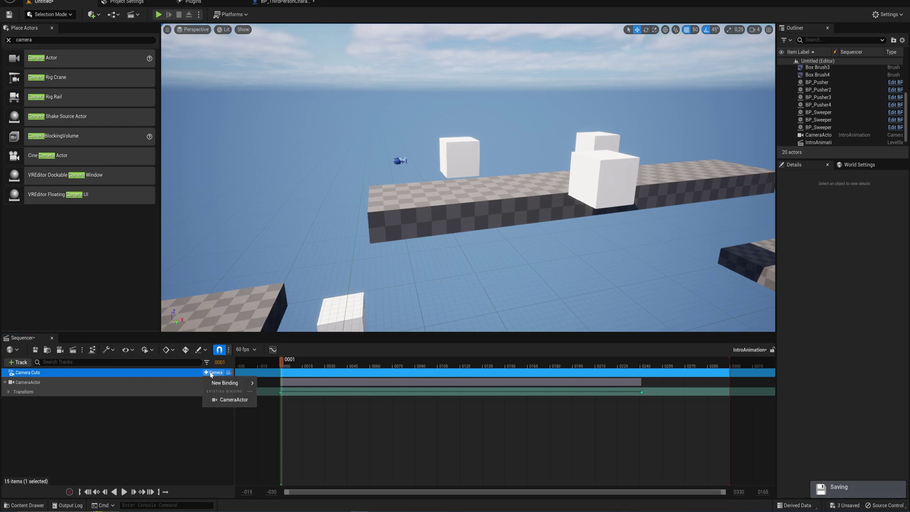
pyautogui.click(226, 400)
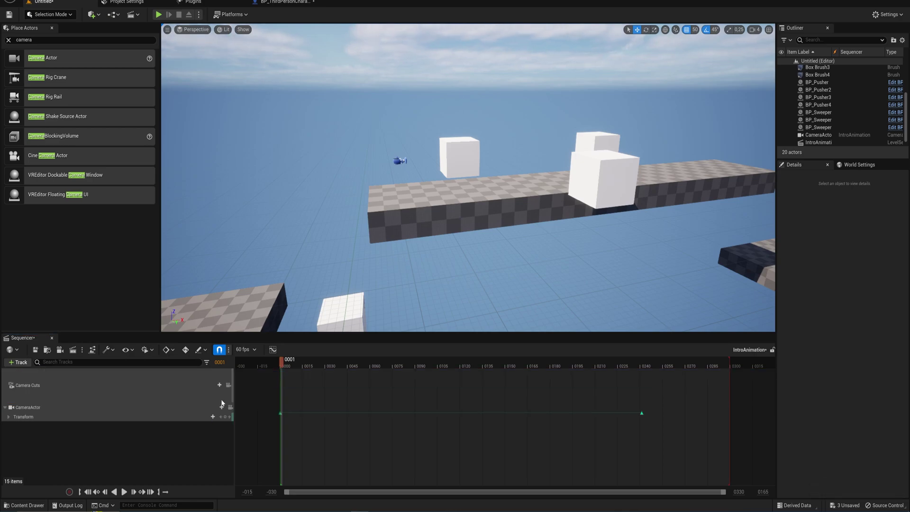
pyautogui.moveTo(282, 363); pyautogui.dragTo(548, 409)
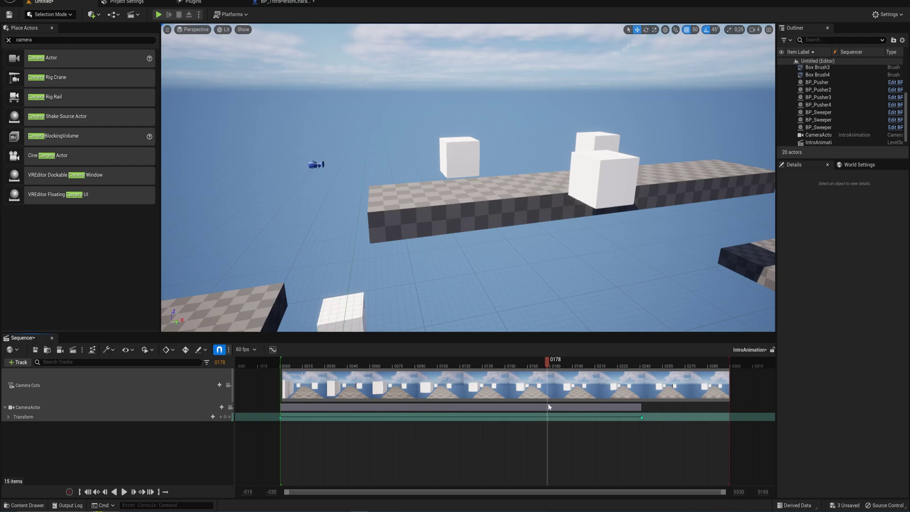
# - Place a Cine Camera Actor on the platform with the white sweeper bars, pilot it, and pull it back to frame the bars from the side
pyautogui.moveTo(45, 58); pyautogui.dragTo(67, 82)
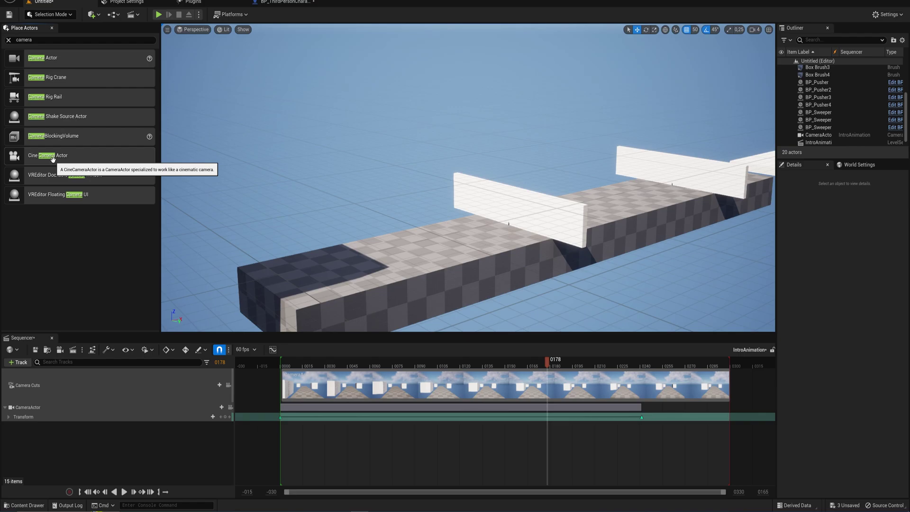
pyautogui.moveTo(53, 159); pyautogui.dragTo(388, 256)
pyautogui.rightClick(376, 259)
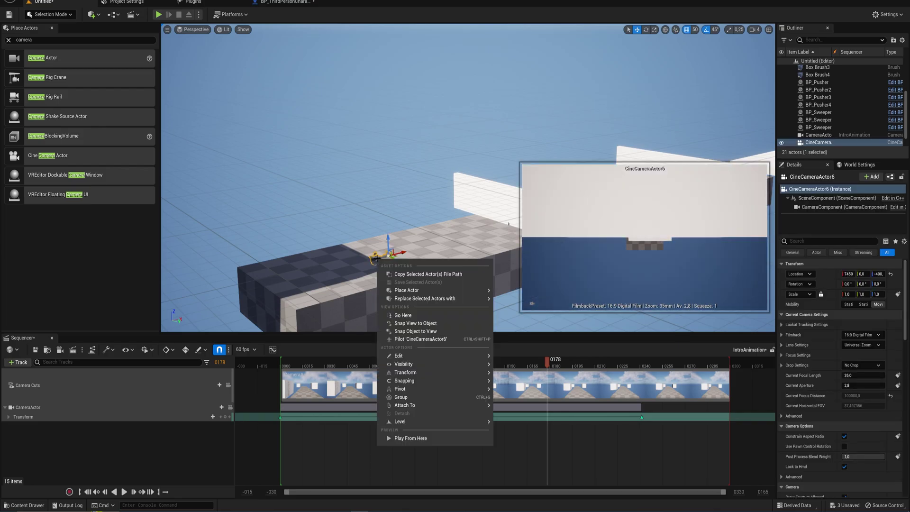
pyautogui.click(417, 339)
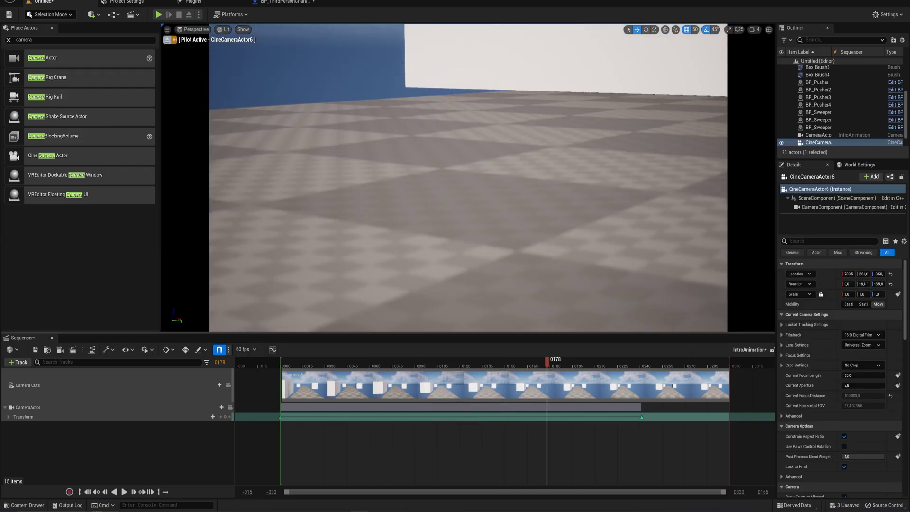
pyautogui.press('s')
pyautogui.moveTo(468, 178)
pyautogui.mouseDown(button='right')
pyautogui.moveTo(455, 213)
pyautogui.moveTo(452, 178)
pyautogui.moveTo(456, 185)
pyautogui.moveTo(468, 178)
pyautogui.mouseUp(button='right')
pyautogui.press('w')
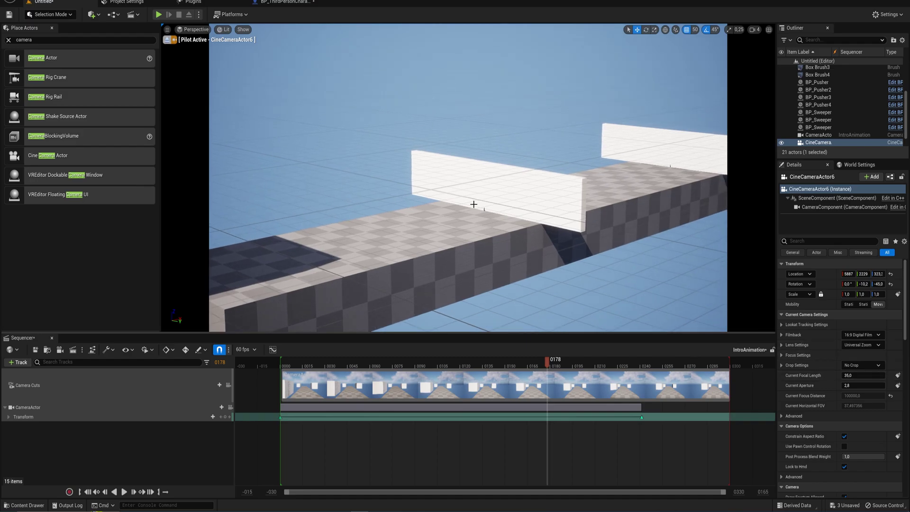
# - Set the cine camera's current focal length to 25, move it closer to the first sweeper bar, and inspect the Lens Settings
pyautogui.click(848, 375)
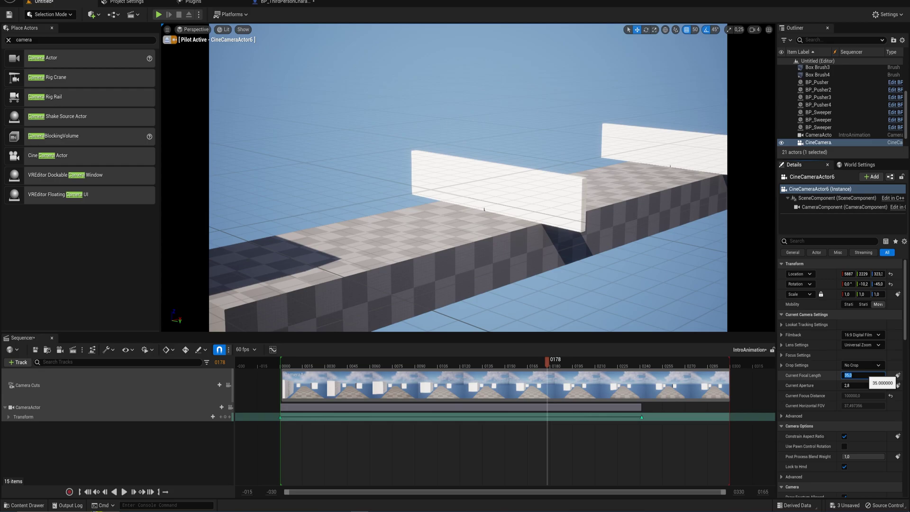
pyautogui.write('25')
pyautogui.press('Return')
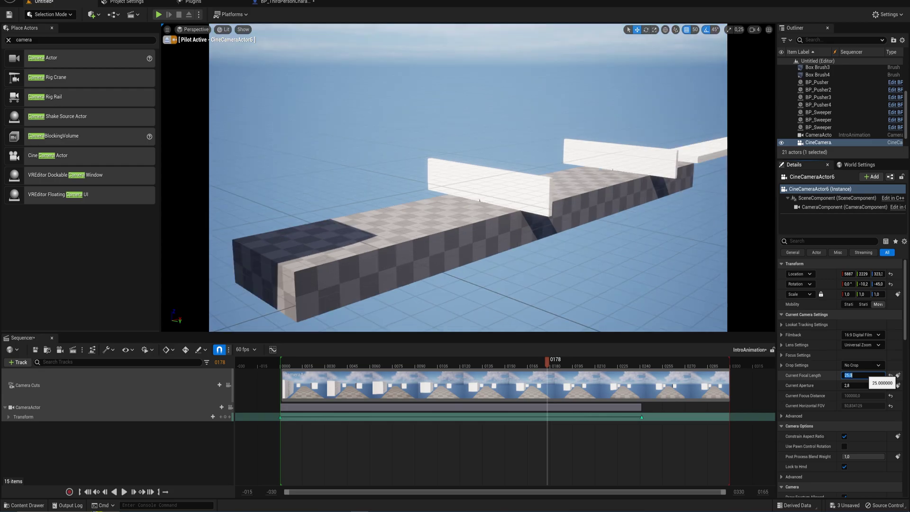
pyautogui.moveTo(624, 224); pyautogui.dragTo(599, 226, button='right')
pyautogui.press('d')
pyautogui.press('w')
pyautogui.press('w')
pyautogui.click(797, 345)
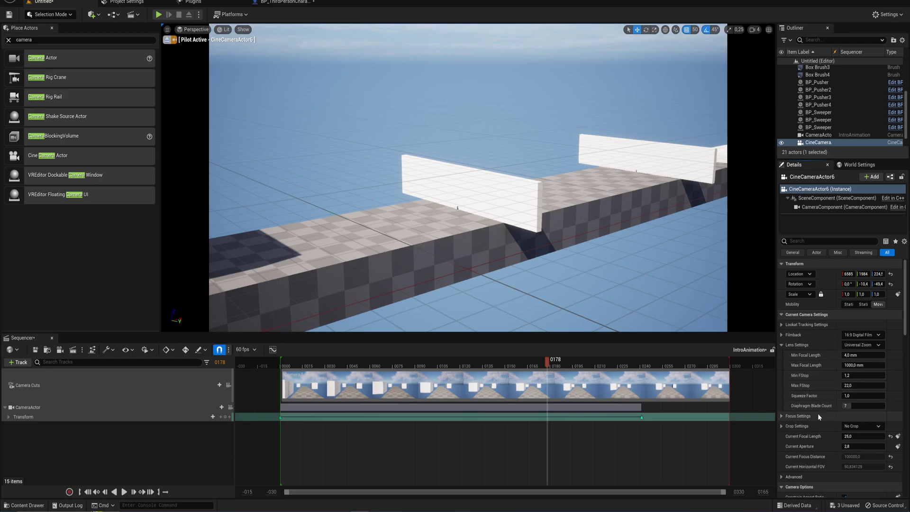
pyautogui.click(782, 346)
# - Add the cine camera to the sequence and key its transform at frame 237
pyautogui.moveTo(609, 364); pyautogui.dragTo(636, 369)
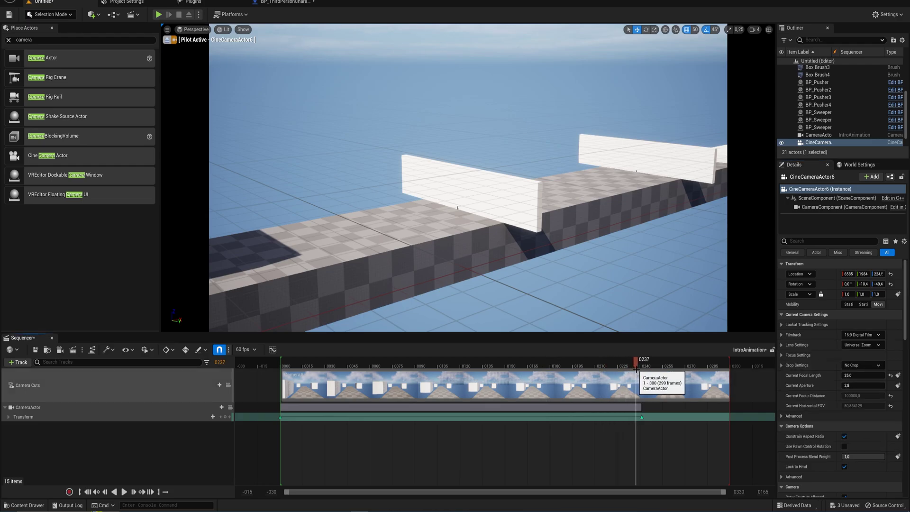
pyautogui.moveTo(819, 143); pyautogui.dragTo(157, 448)
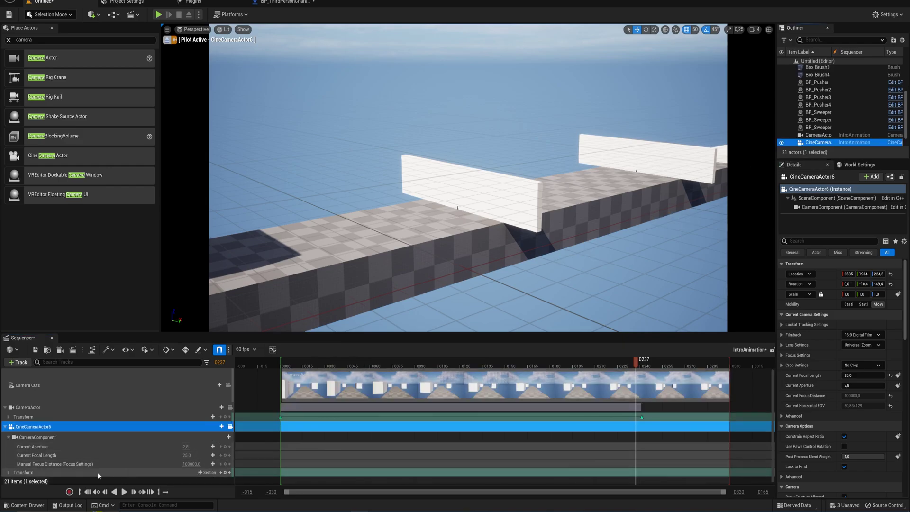
pyautogui.click(226, 472)
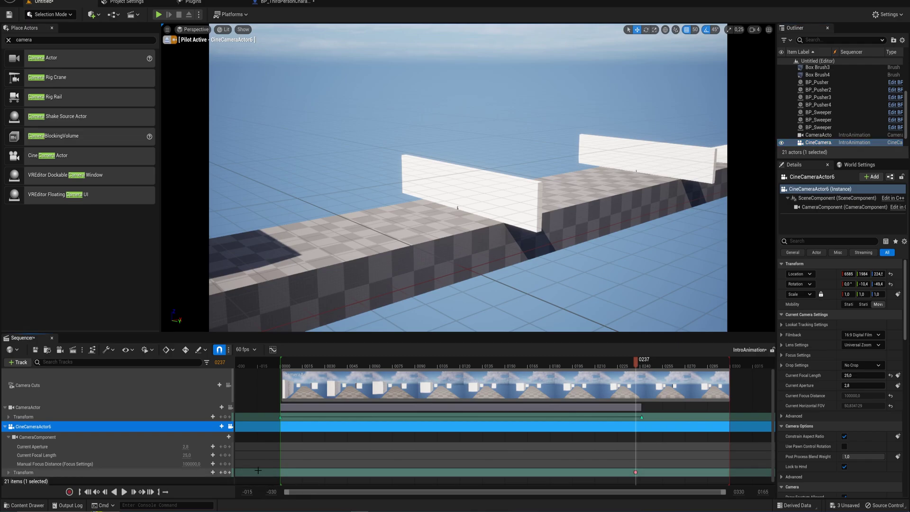
# - At frame 446, fly the piloted cine camera to the platform's far end looking back at the bars and add a transform key
pyautogui.moveTo(694, 435); pyautogui.dragTo(458, 368, button='right')
pyautogui.moveTo(458, 368); pyautogui.dragTo(762, 394)
pyautogui.press('d')
pyautogui.moveTo(468, 178); pyautogui.dragTo(304, 173, button='right')
pyautogui.press('s')
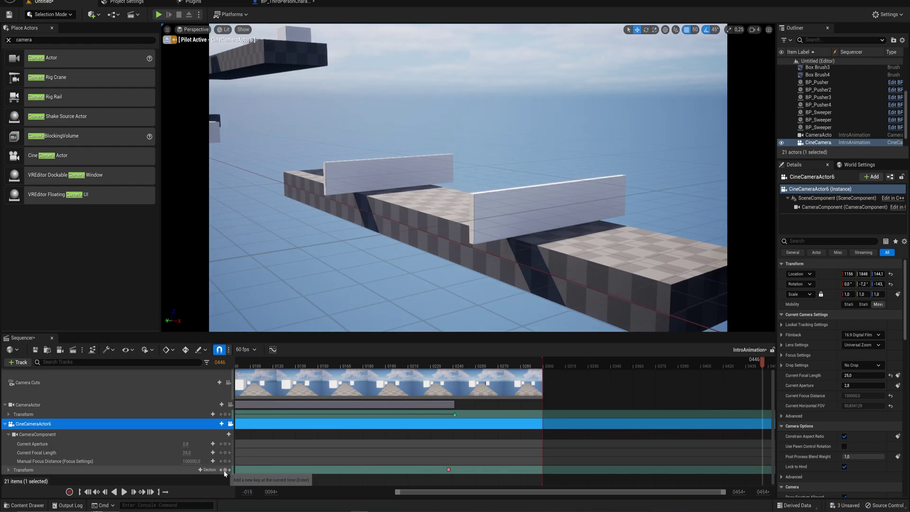
pyautogui.click(225, 470)
# - Scrub the cine camera's move back to frame 276, stop piloting the camera, and view its path from outside
pyautogui.moveTo(763, 363); pyautogui.dragTo(508, 386)
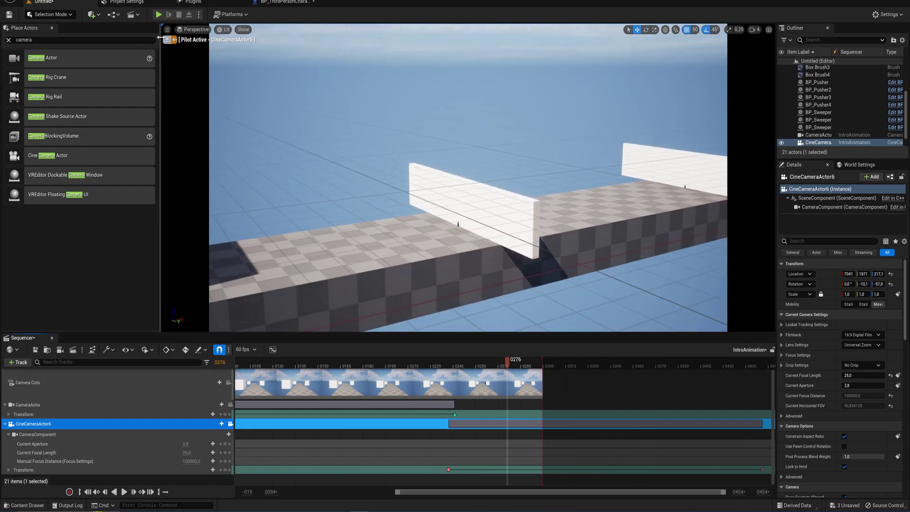
pyautogui.click(167, 40)
pyautogui.moveTo(446, 156); pyautogui.dragTo(502, 203, button='right')
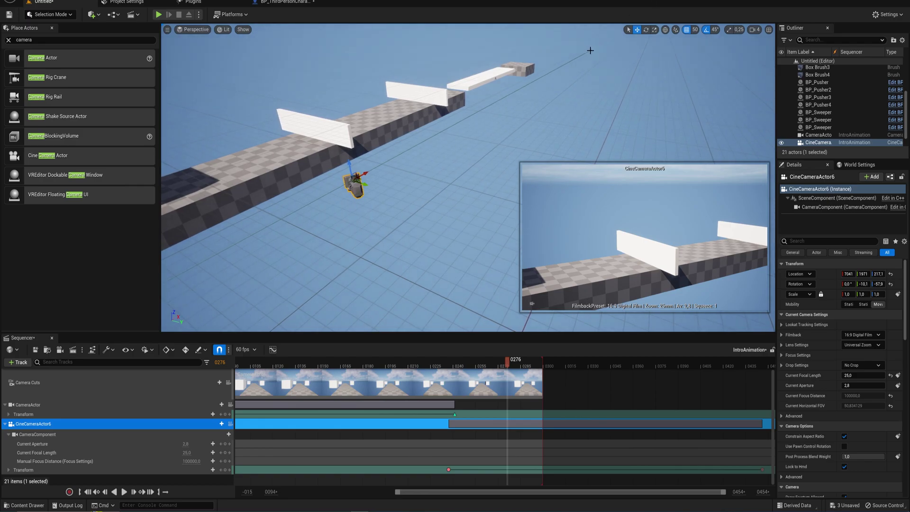
# - Extend the sequence's playback end to the cine camera's last transform key at frame 446
pyautogui.press('.')
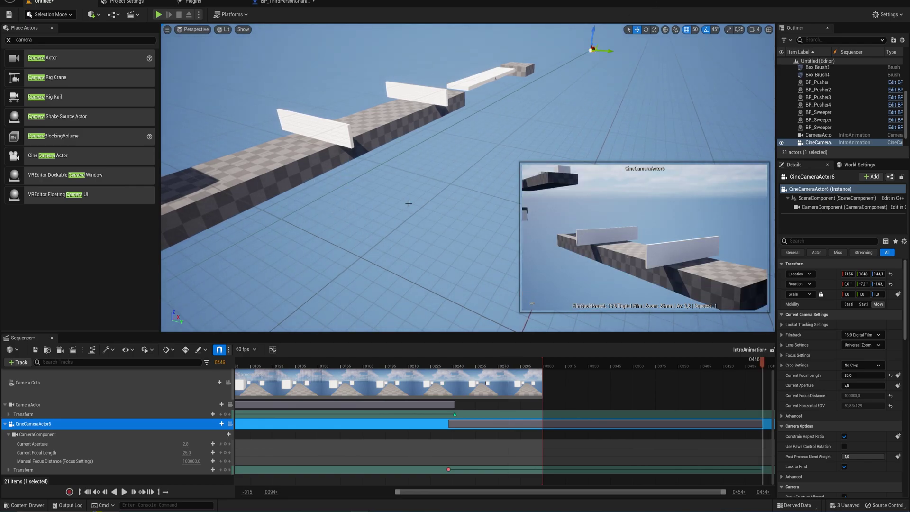
pyautogui.moveTo(555, 388); pyautogui.dragTo(427, 363, button='right')
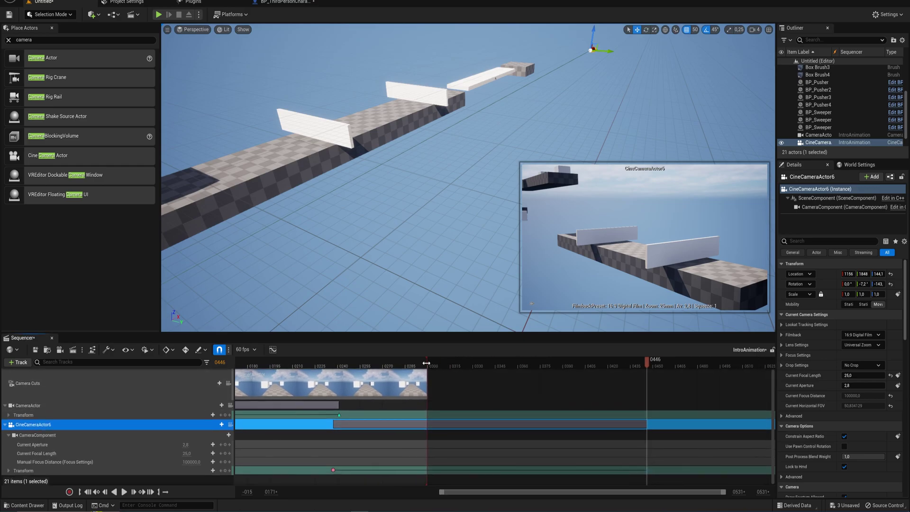
pyautogui.moveTo(426, 363)
pyautogui.mouseDown()
pyautogui.moveTo(711, 381)
pyautogui.moveTo(649, 387)
pyautogui.mouseUp()
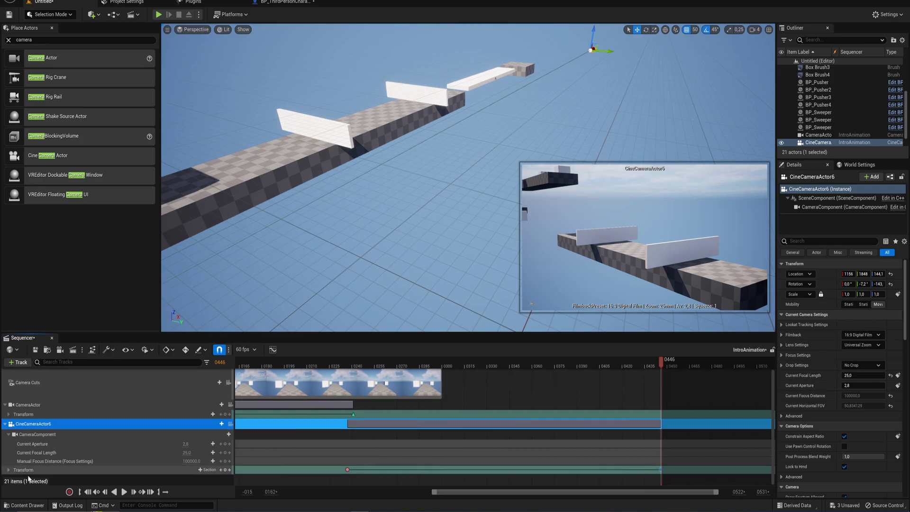
# - Expand the cine camera's Transform and Location channels and open the Location Y channel in the curve editor
pyautogui.click(23, 470)
pyautogui.click(9, 469)
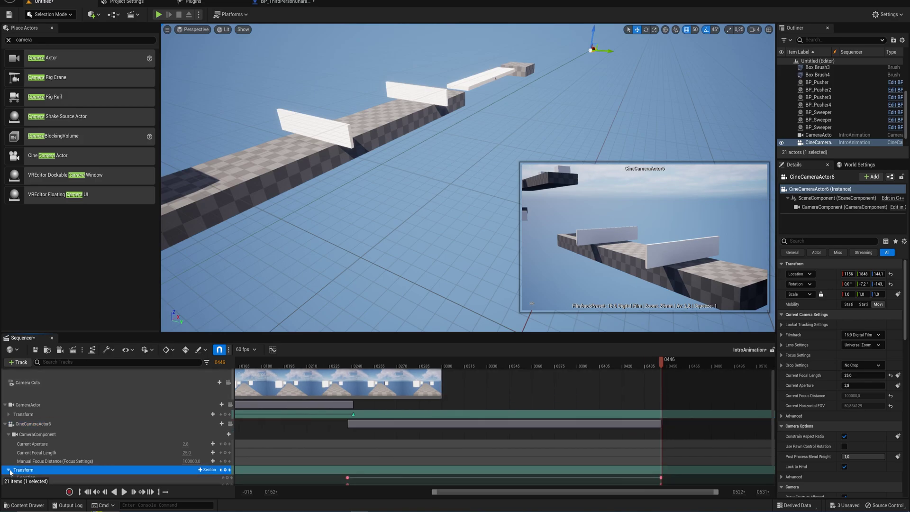
pyautogui.scroll(-1, 38, 464)
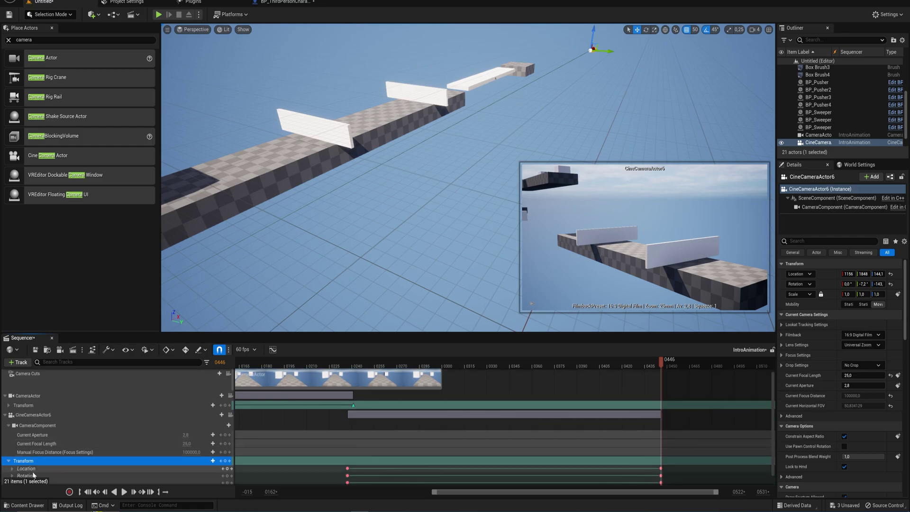
pyautogui.click(26, 468)
pyautogui.click(12, 469)
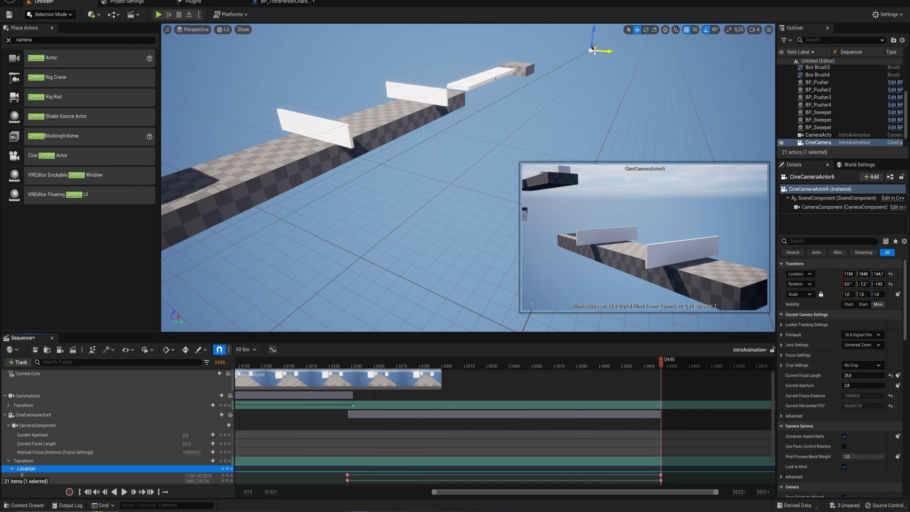
pyautogui.scroll(1, 380, 463)
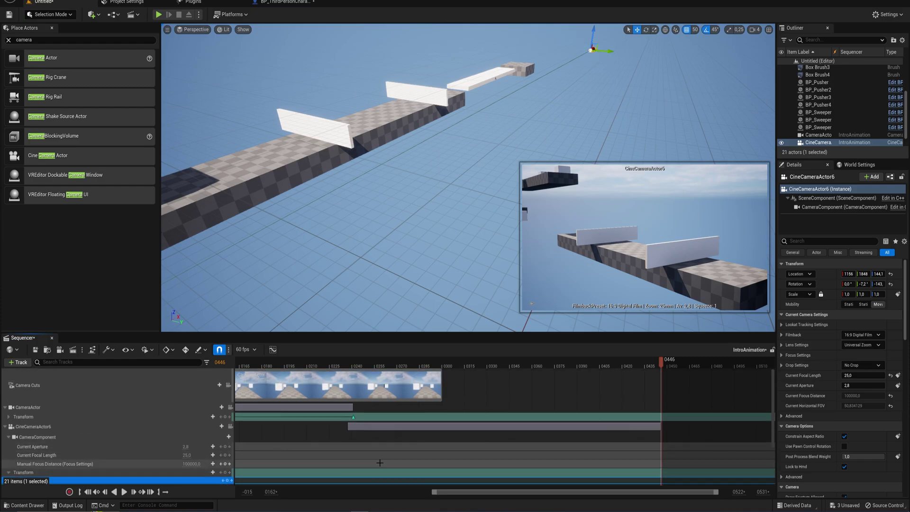
pyautogui.scroll(-3, 380, 463)
pyautogui.click(34, 457)
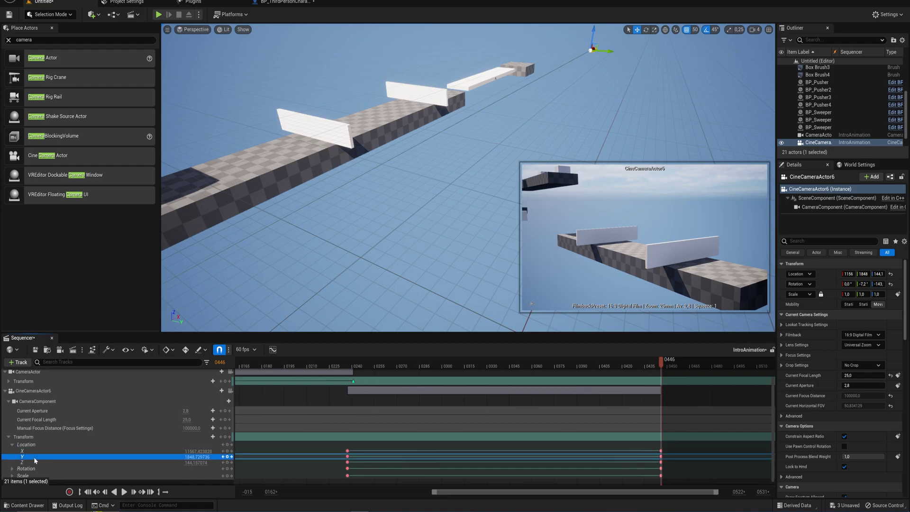
pyautogui.click(272, 350)
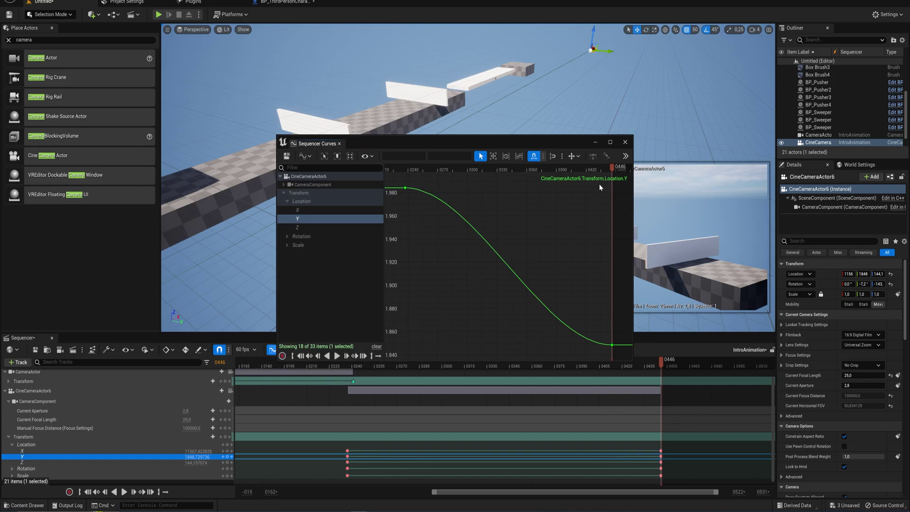
# - Scrub to frame 315, maximize the curve editor, switch the Location Y key at frame 237 to Cubic (Break), and adjust its outgoing tangent slightly
pyautogui.moveTo(614, 168); pyautogui.dragTo(483, 215)
pyautogui.click(405, 188)
pyautogui.moveTo(428, 187)
pyautogui.mouseDown()
pyautogui.moveTo(444, 183)
pyautogui.moveTo(436, 188)
pyautogui.mouseUp()
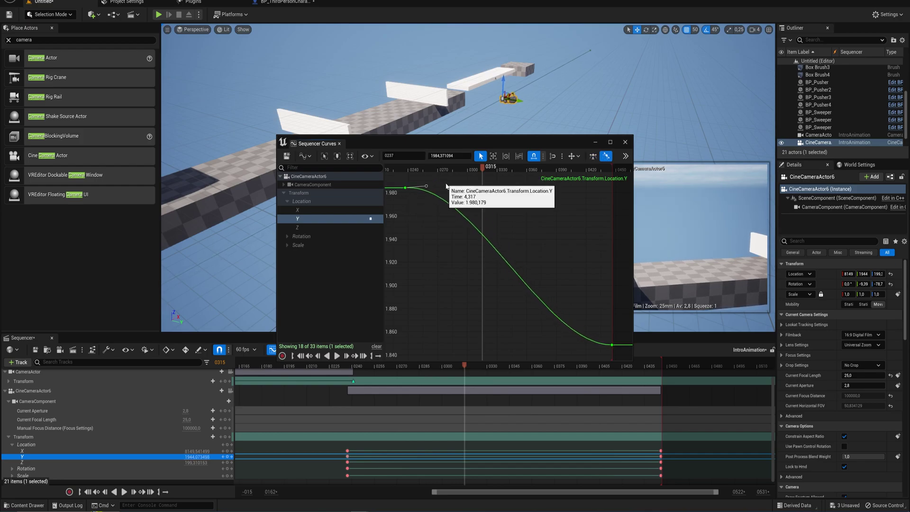
pyautogui.click(610, 142)
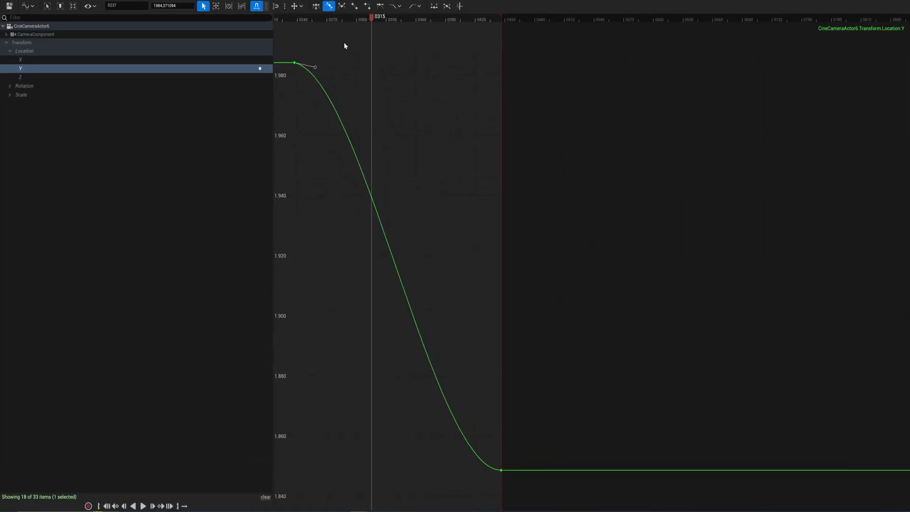
pyautogui.click(342, 6)
pyautogui.moveTo(319, 67); pyautogui.dragTo(320, 65)
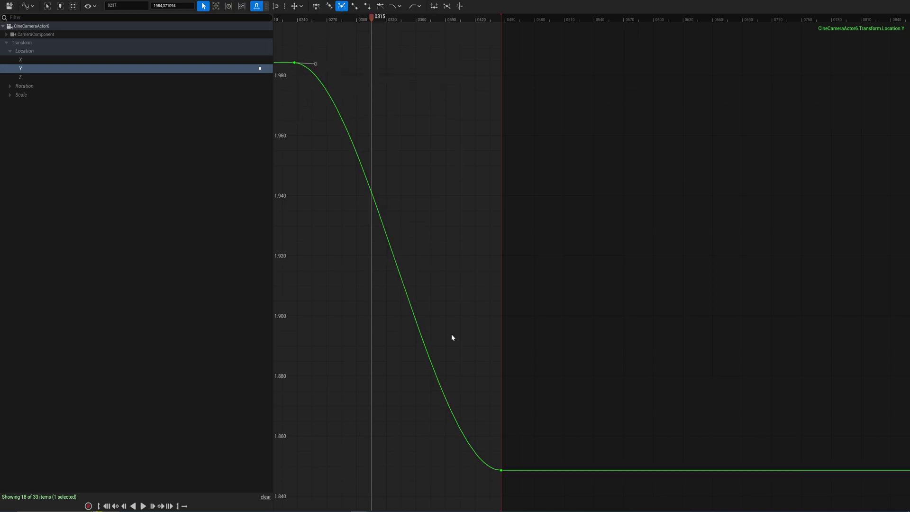
# - Enable weighted tangents on the Location Y key at frame 237 and stretch its outgoing handle most of the way toward the end key
pyautogui.click(501, 470)
pyautogui.click(294, 62)
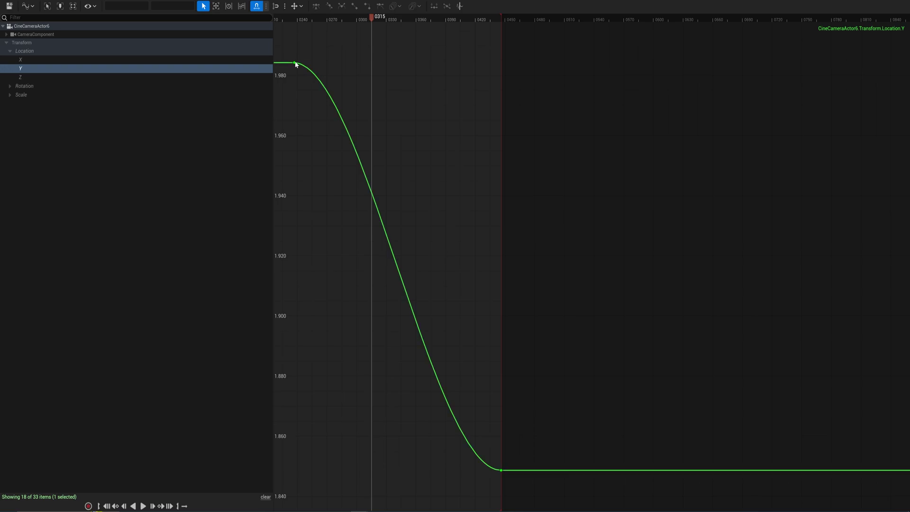
pyautogui.click(379, 6)
pyautogui.moveTo(364, 67); pyautogui.dragTo(442, 60)
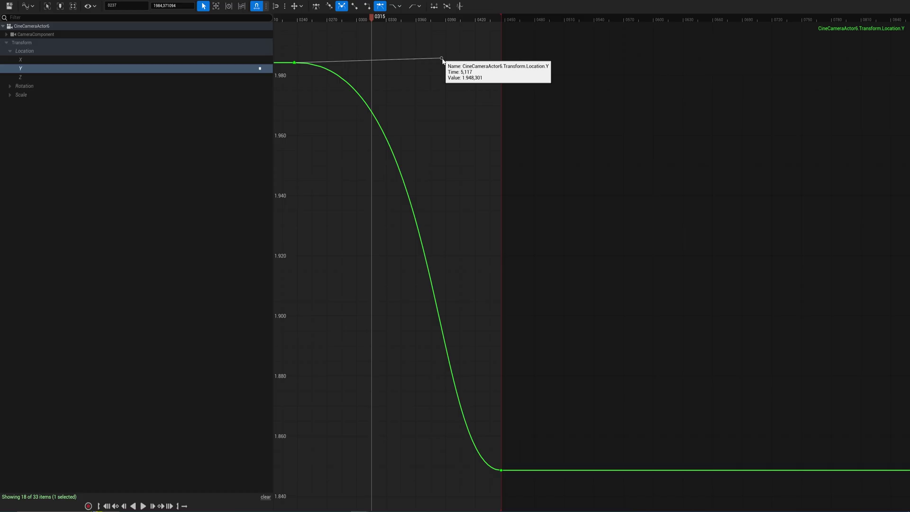
# - Restore the curve editor to its docked size and raise the outgoing handle of the Location Y key at frame 237 until the curve peaks around 2,150
pyautogui.moveTo(190, 413); pyautogui.dragTo(109, 337)
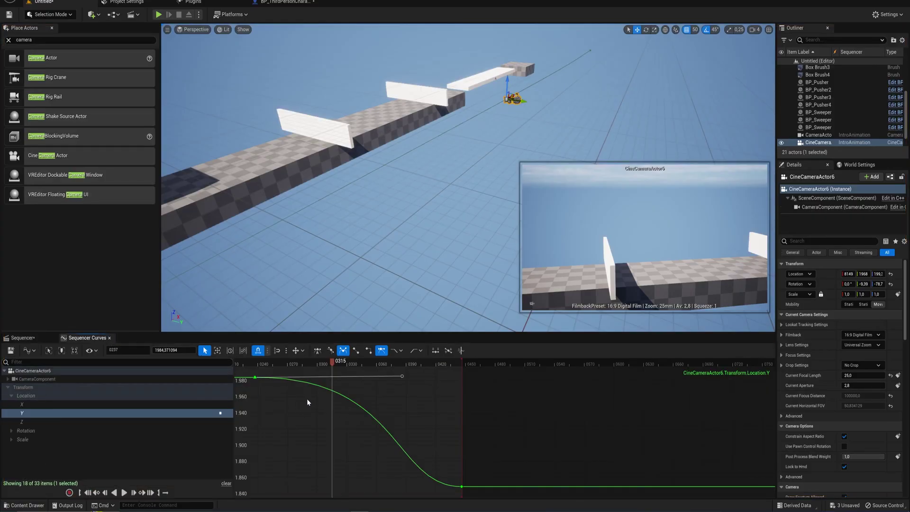
pyautogui.moveTo(391, 398); pyautogui.dragTo(422, 437, button='right')
pyautogui.moveTo(428, 416); pyautogui.dragTo(425, 342)
pyautogui.moveTo(411, 414); pyautogui.dragTo(410, 478, button='right')
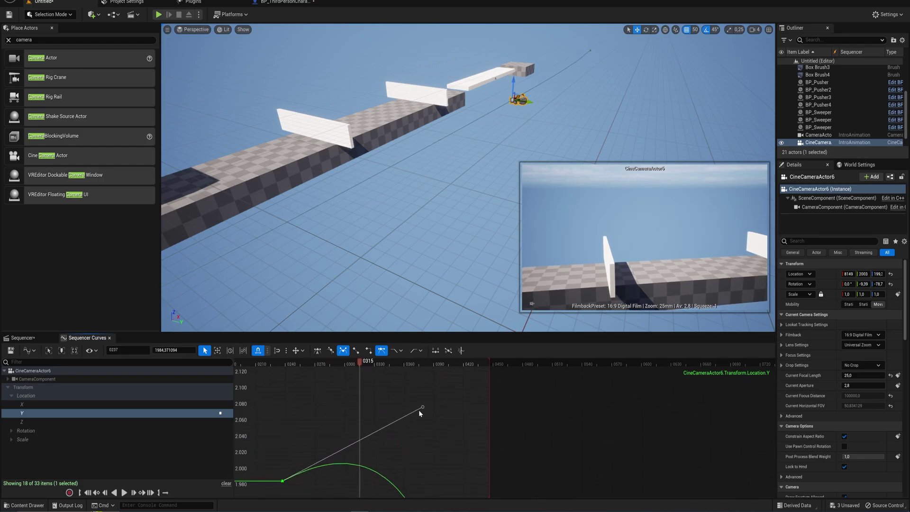
pyautogui.moveTo(423, 407); pyautogui.dragTo(427, 326)
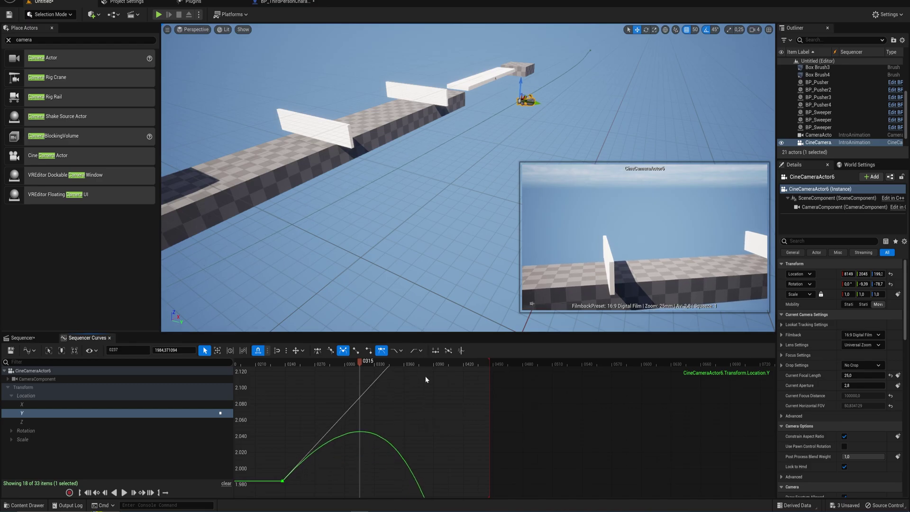
pyautogui.moveTo(425, 377); pyautogui.dragTo(436, 431, button='right')
pyautogui.moveTo(439, 379); pyautogui.dragTo(411, 321)
pyautogui.press('f')
pyautogui.moveTo(394, 397)
pyautogui.mouseDown(button='right')
pyautogui.moveTo(396, 454)
pyautogui.moveTo(383, 406)
pyautogui.mouseUp(button='right')
pyautogui.scroll(-4, 387, 413)
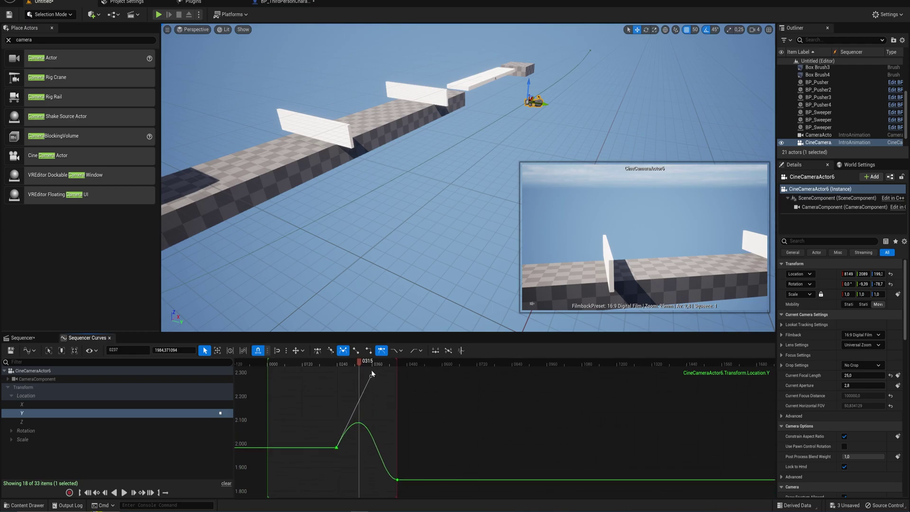
pyautogui.moveTo(371, 376); pyautogui.dragTo(364, 353)
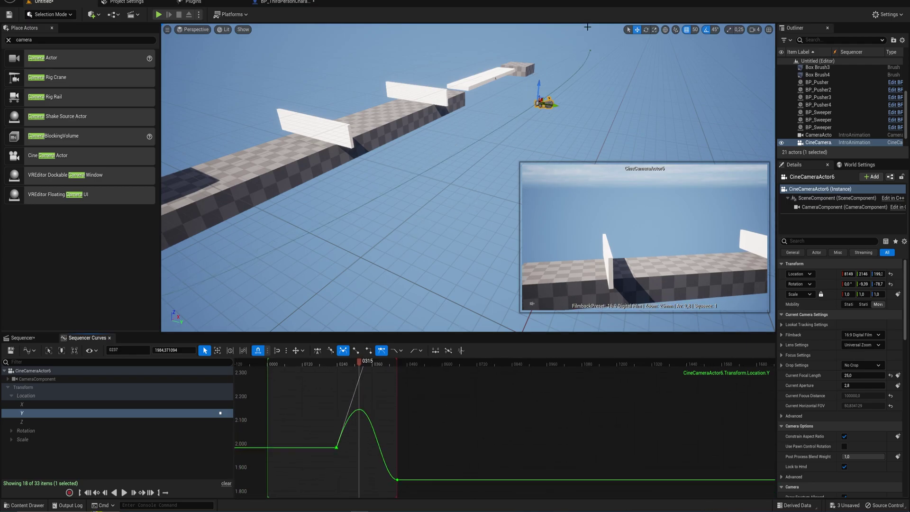
# - Raise the outgoing handle of the frame 237 Location Y key further, making the curve peak at about 2,650 for a wide sideways camera arc
pyautogui.moveTo(179, 286); pyautogui.dragTo(265, 305, button='right')
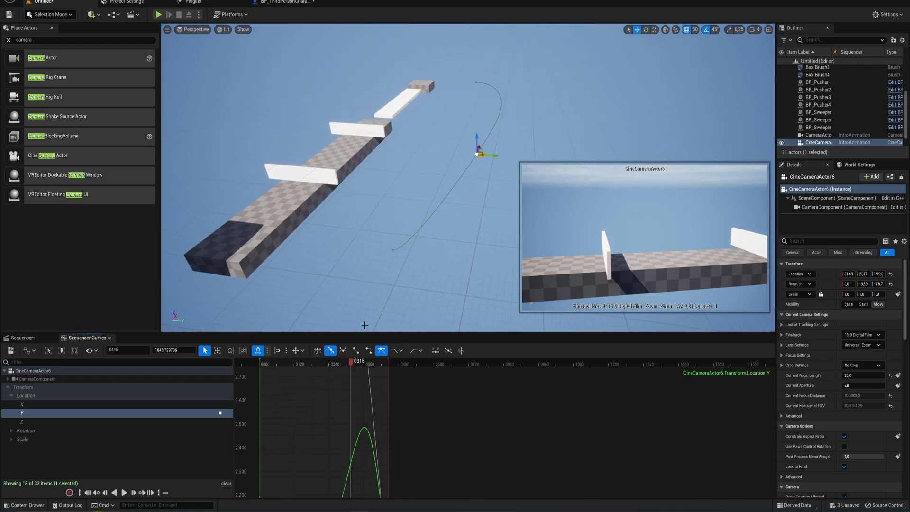
pyautogui.moveTo(395, 401); pyautogui.dragTo(394, 315, button='right')
pyautogui.click(333, 462)
pyautogui.press('1')
pyautogui.moveTo(351, 417); pyautogui.dragTo(345, 495, button='right')
pyautogui.moveTo(360, 473); pyautogui.dragTo(352, 366)
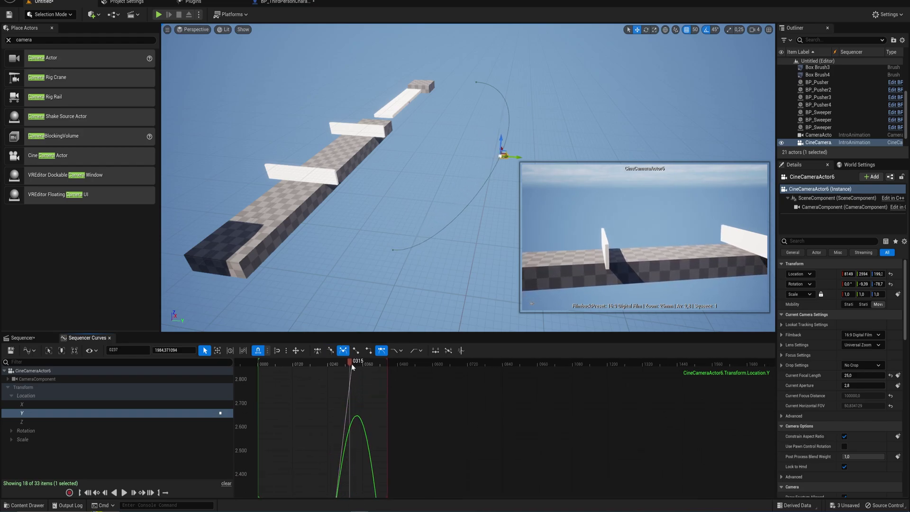
# - Return to the sequence timeline, shorten the CameraActor camera cut to about frame 237, and add a CineCameraActor6 camera cut at frame 239
pyautogui.click(27, 341)
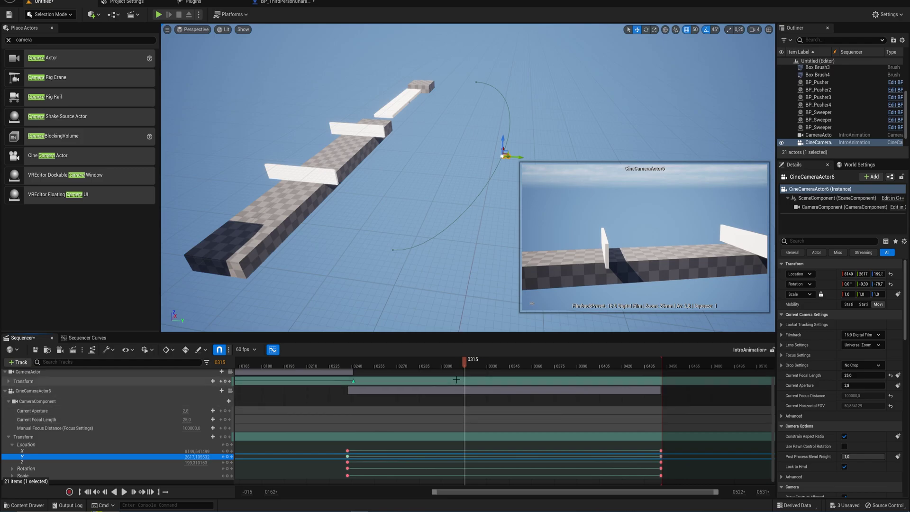
pyautogui.moveTo(465, 363); pyautogui.dragTo(519, 426)
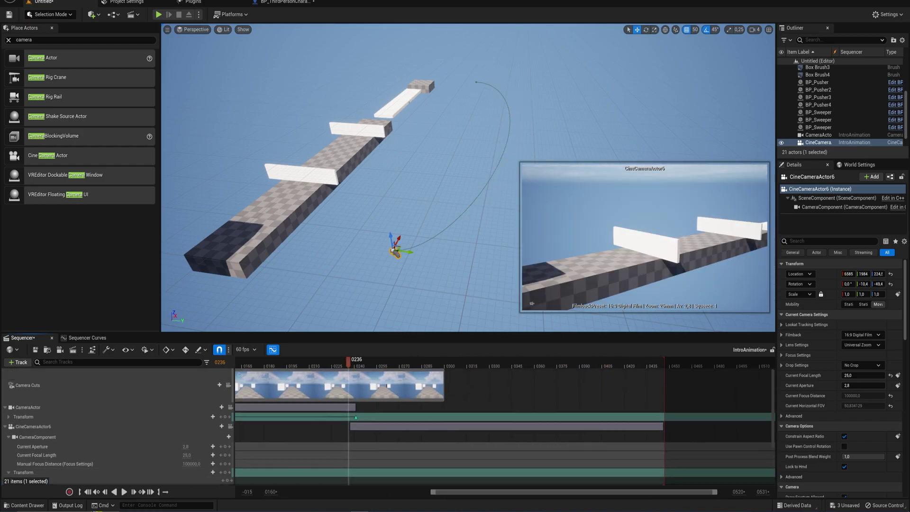
pyautogui.moveTo(339, 358); pyautogui.dragTo(356, 363)
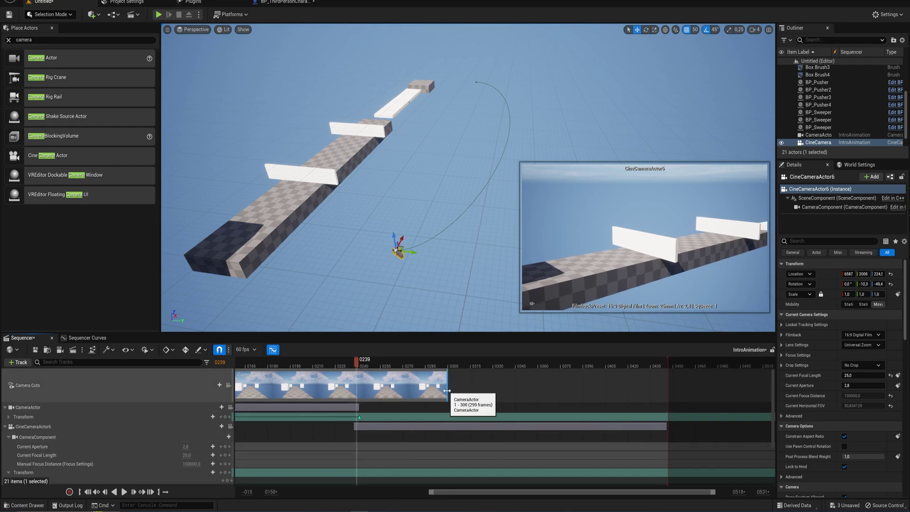
pyautogui.moveTo(447, 391); pyautogui.dragTo(351, 394)
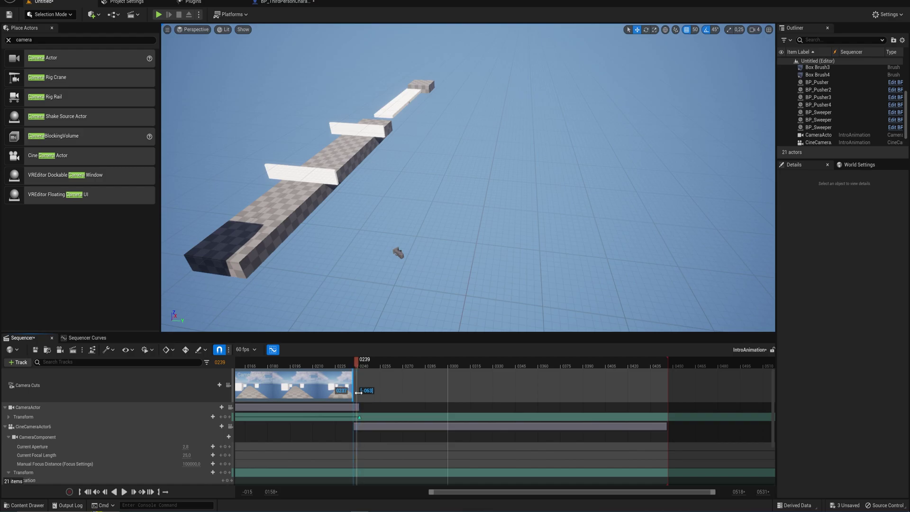
pyautogui.click(215, 385)
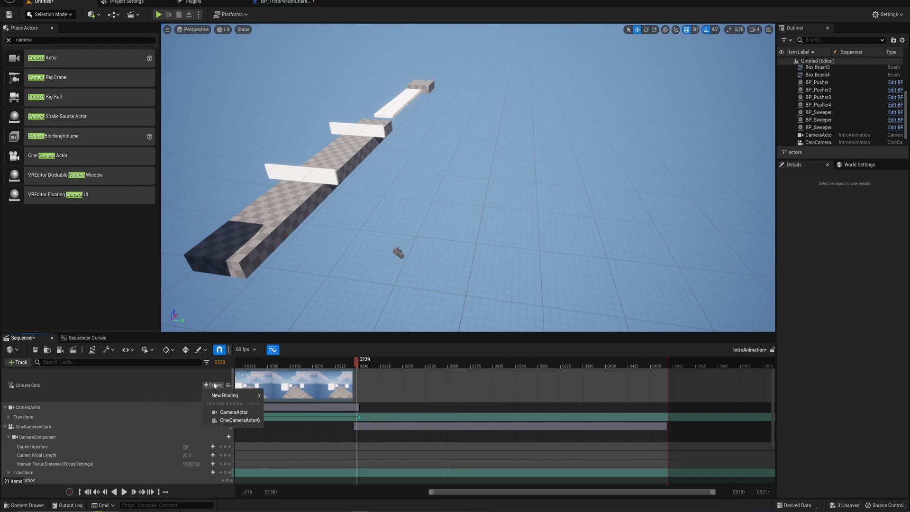
pyautogui.click(233, 420)
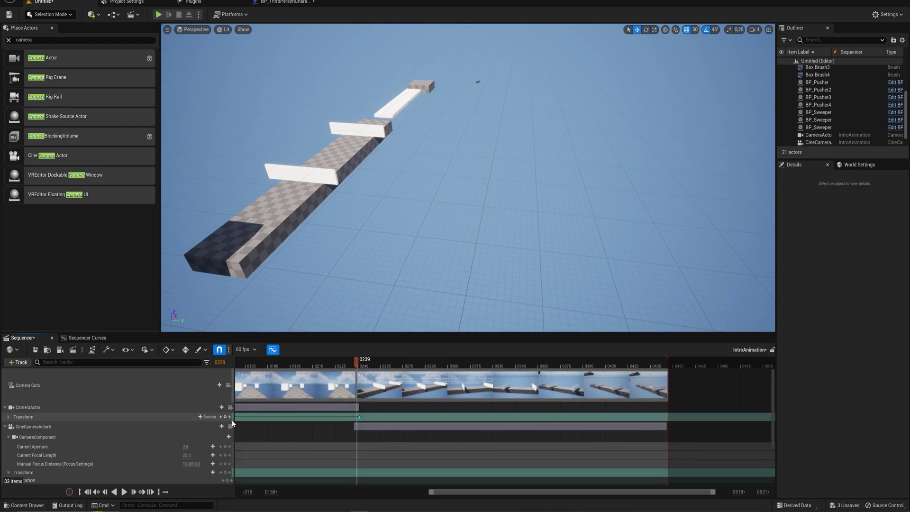
# - Scrub through the new cut to frame 434 and place another Cine Camera Actor at the far end of the platform with the cubes
pyautogui.click(334, 366)
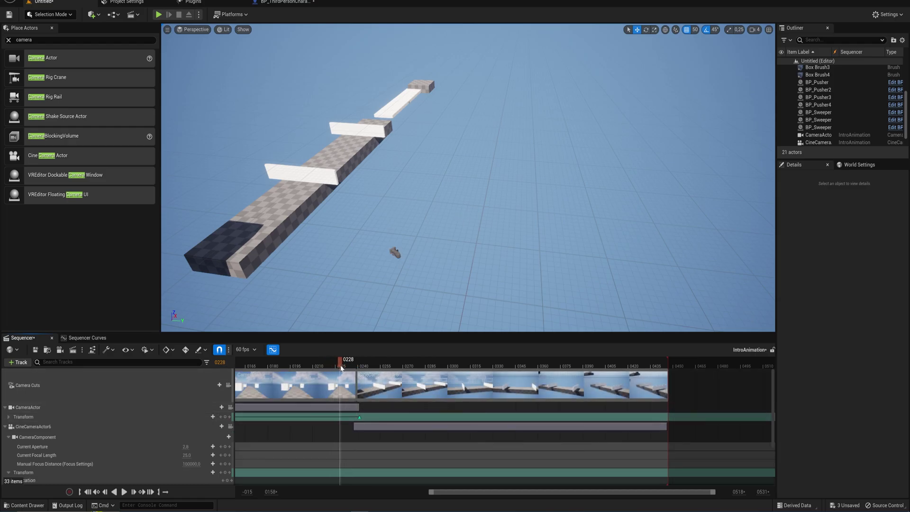
pyautogui.moveTo(359, 371); pyautogui.dragTo(521, 392)
pyautogui.moveTo(664, 410); pyautogui.dragTo(434, 410, button='right')
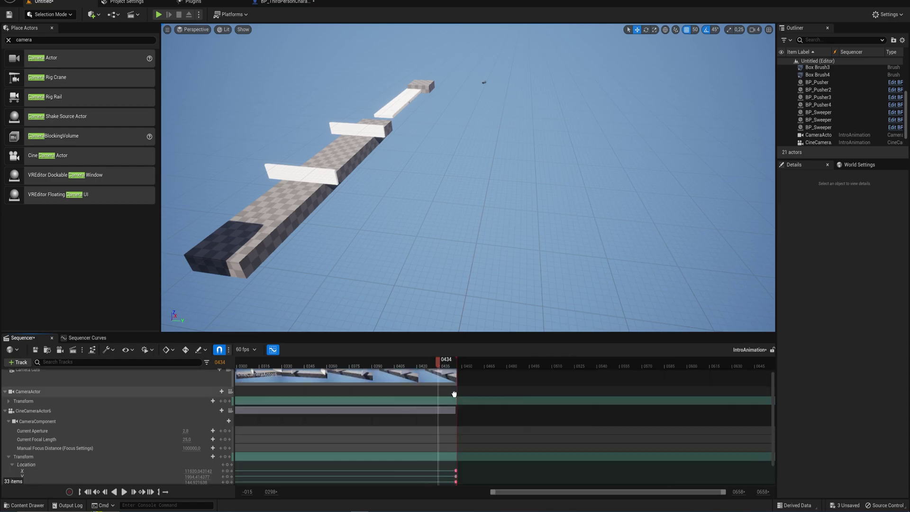
pyautogui.moveTo(503, 227); pyautogui.dragTo(387, 201, button='right')
pyautogui.press('s')
pyautogui.press('s')
pyautogui.press('w')
pyautogui.moveTo(71, 155); pyautogui.dragTo(443, 174)
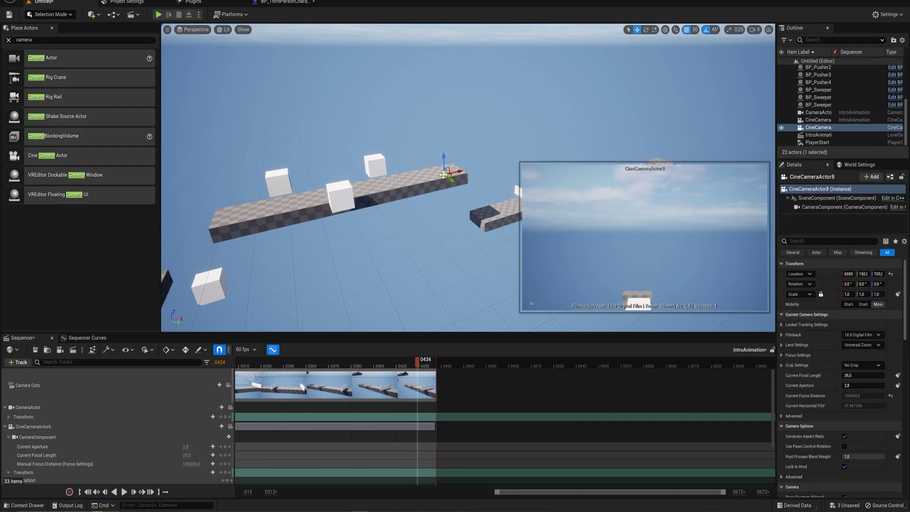
# - Add CineCameraActor8 to the sequence, pilot it to look down at the platform, and set its Current Focal Length to 20
pyautogui.moveTo(818, 129); pyautogui.dragTo(159, 443)
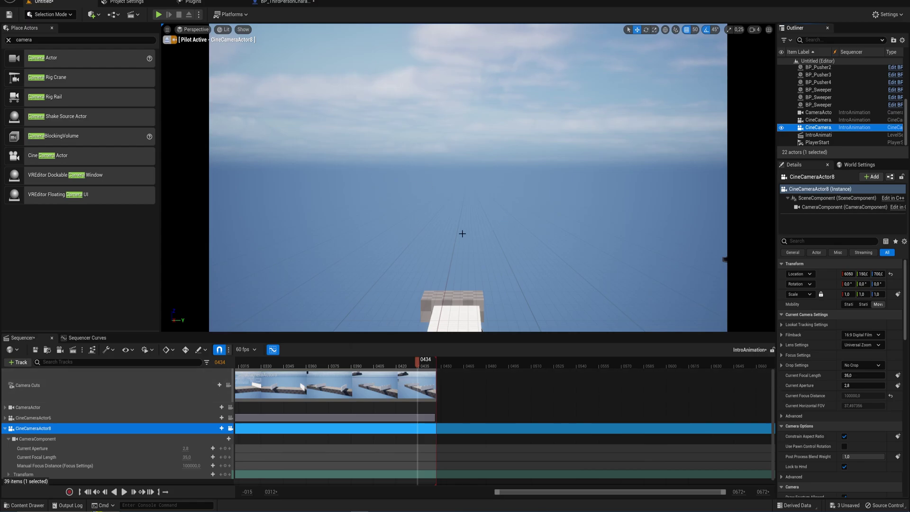
pyautogui.moveTo(487, 236); pyautogui.dragTo(456, 270, button='right')
pyautogui.press('s')
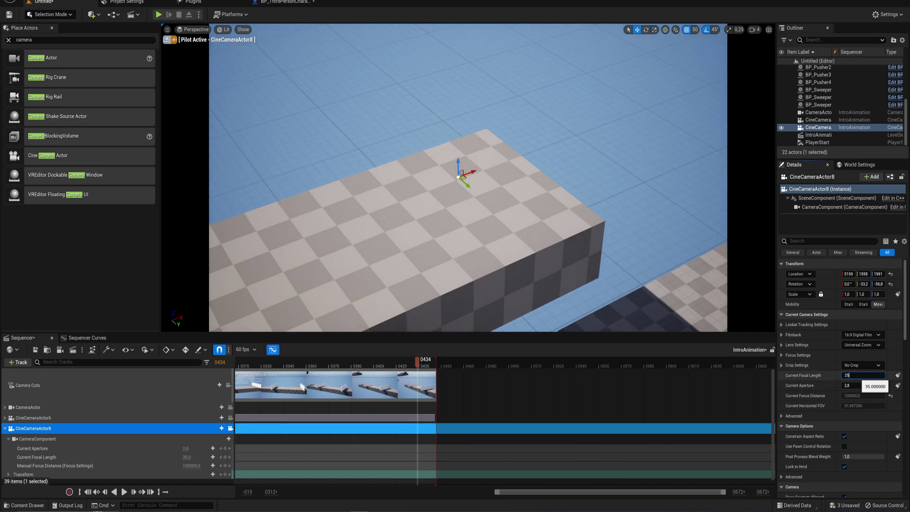
pyautogui.write('25')
pyautogui.press('Return')
pyautogui.write('20')
pyautogui.press('Return')
# - Fly CineCameraActor8 back to an overview and key its Transform at frame 434, with a second key from farther away at frame 616
pyautogui.moveTo(416, 146); pyautogui.dragTo(439, 137, button='right')
pyautogui.press('s')
pyautogui.press('a')
pyautogui.press('s')
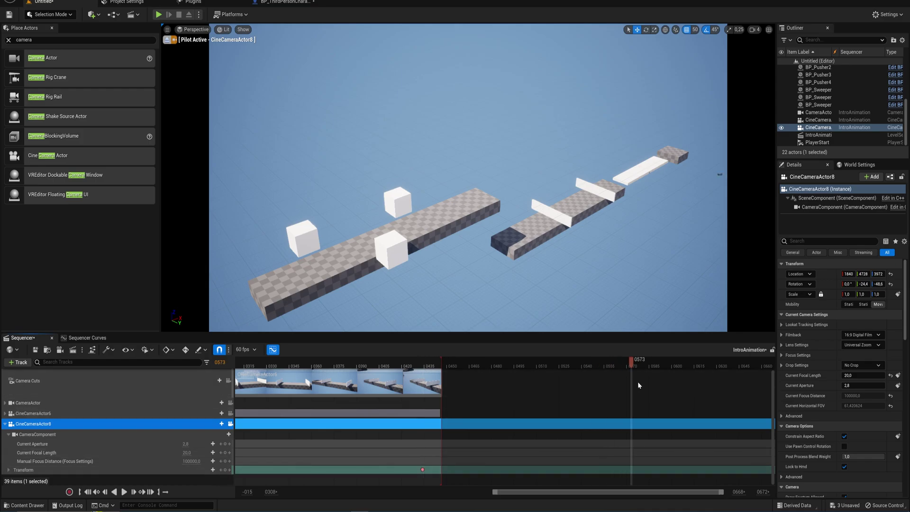
pyautogui.moveTo(694, 376); pyautogui.dragTo(697, 377)
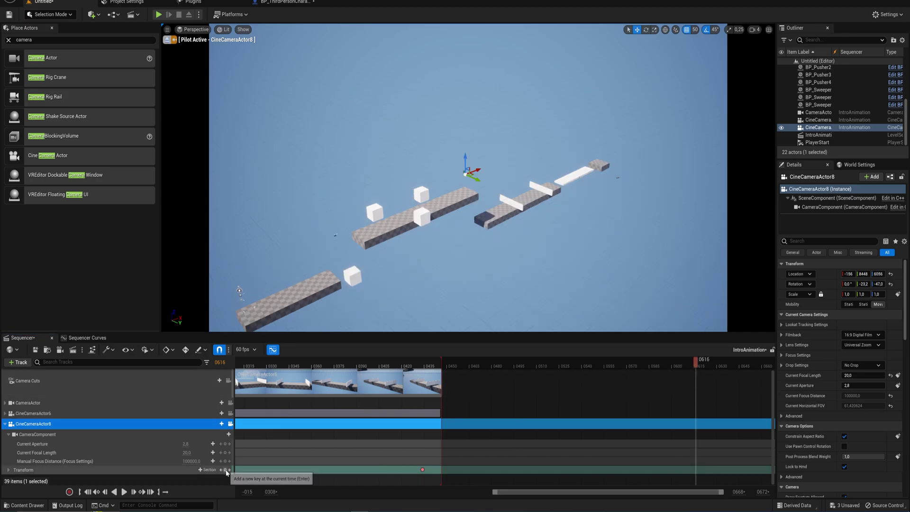
pyautogui.click(226, 470)
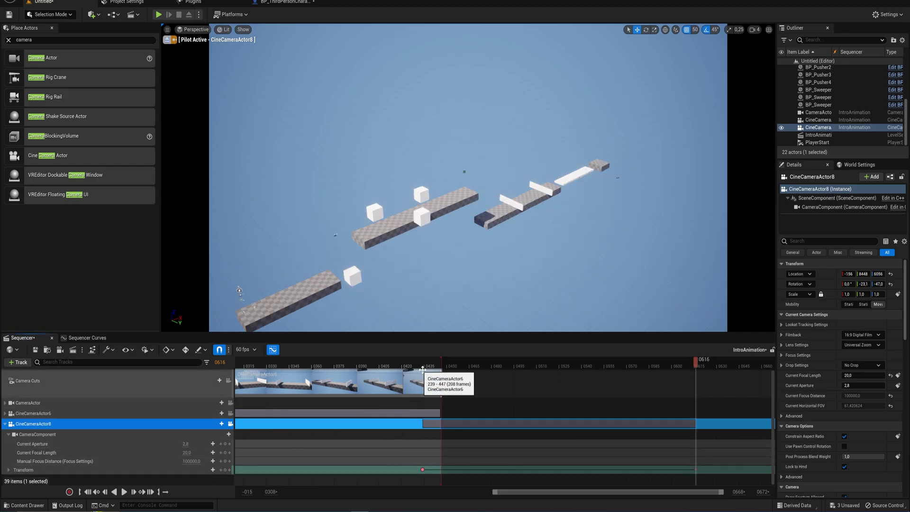
# - Extend the playback end to frame 616, add a CineCameraActor8 camera cut at frame 442, and scrub across the transition
pyautogui.moveTo(453, 363); pyautogui.dragTo(695, 390)
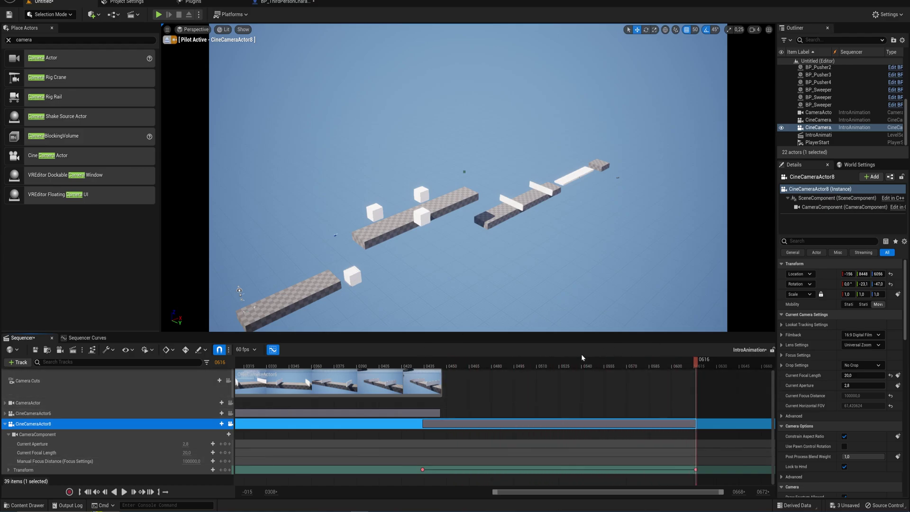
pyautogui.click(434, 365)
pyautogui.click(214, 380)
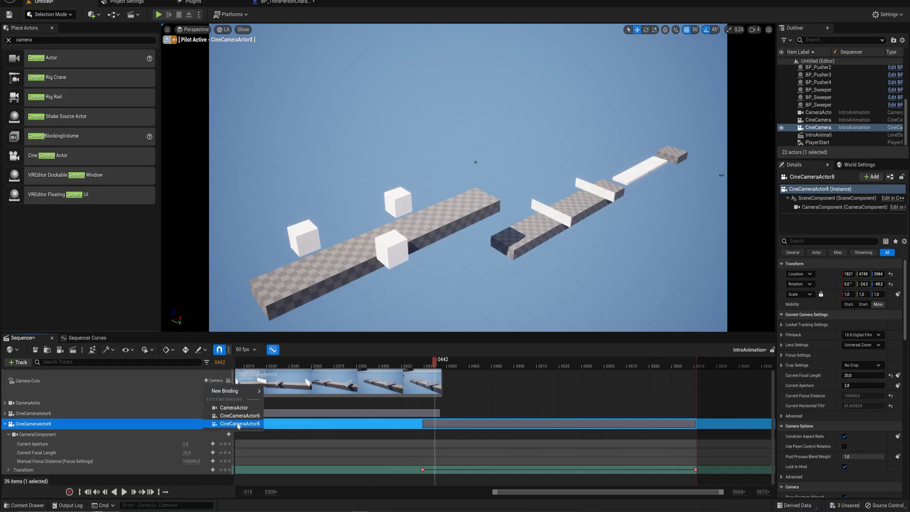
pyautogui.click(239, 424)
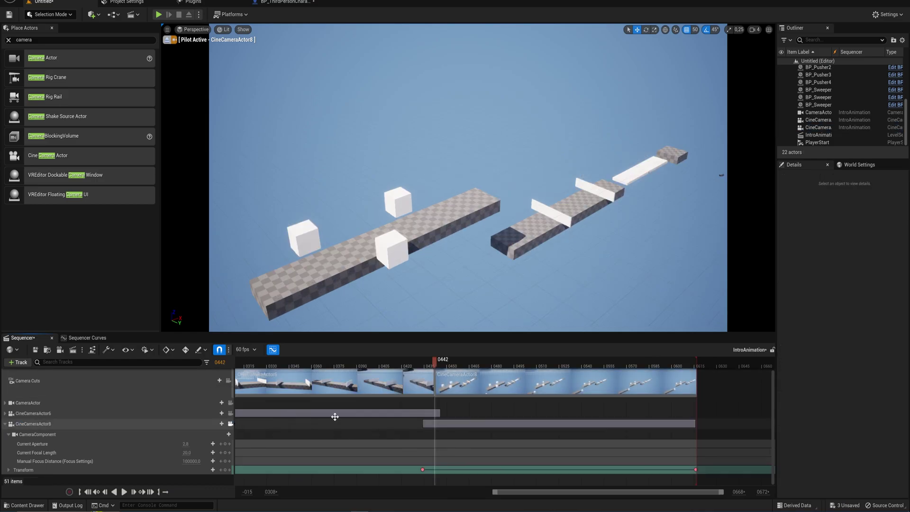
pyautogui.click(469, 366)
pyautogui.moveTo(473, 371); pyautogui.dragTo(431, 397)
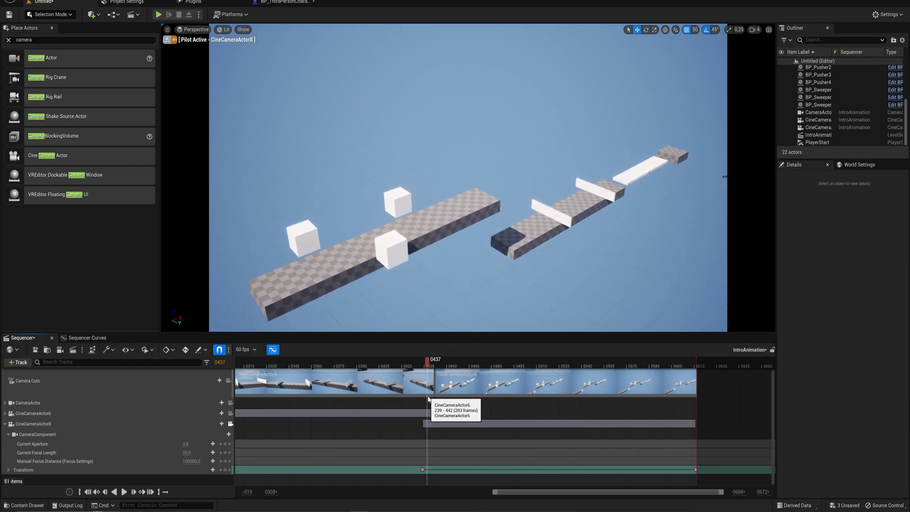
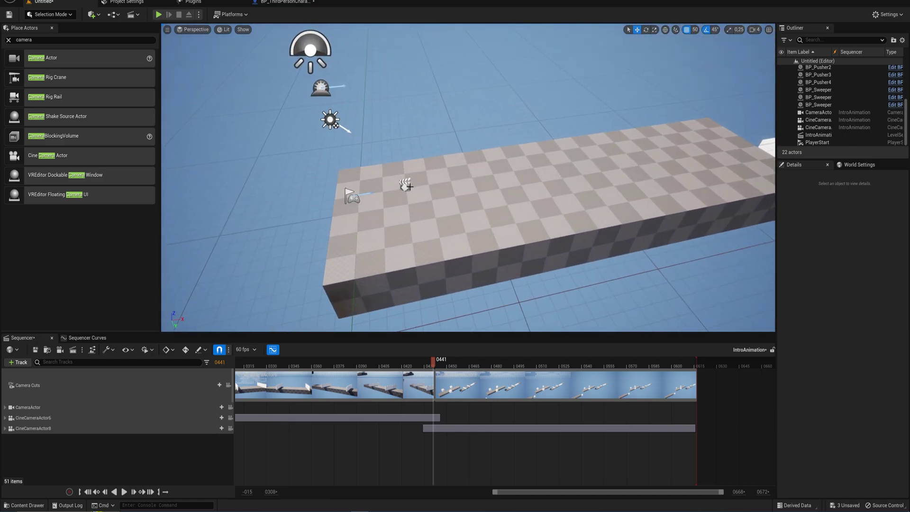
# - Select the IntroAnimation level sequence actor on the starting platform and leave Auto Play enabled
pyautogui.click(406, 184)
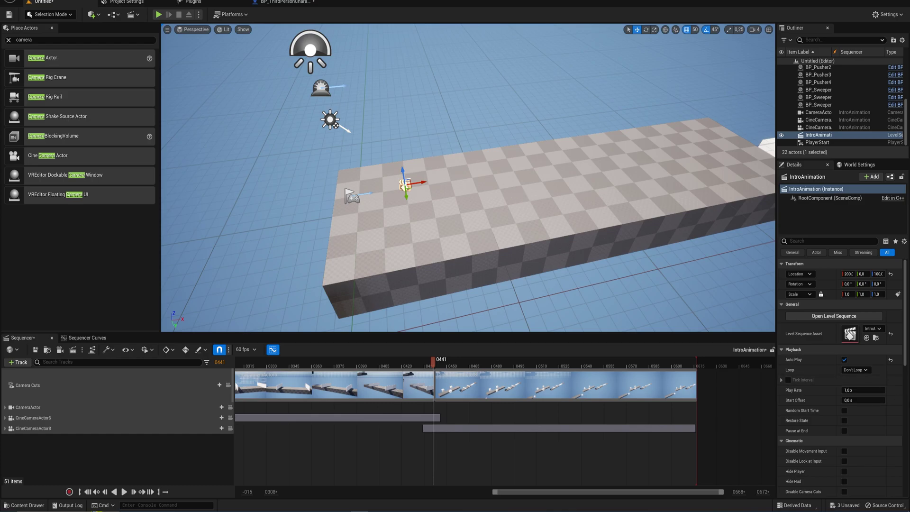
pyautogui.click(844, 360)
pyautogui.click(844, 360)
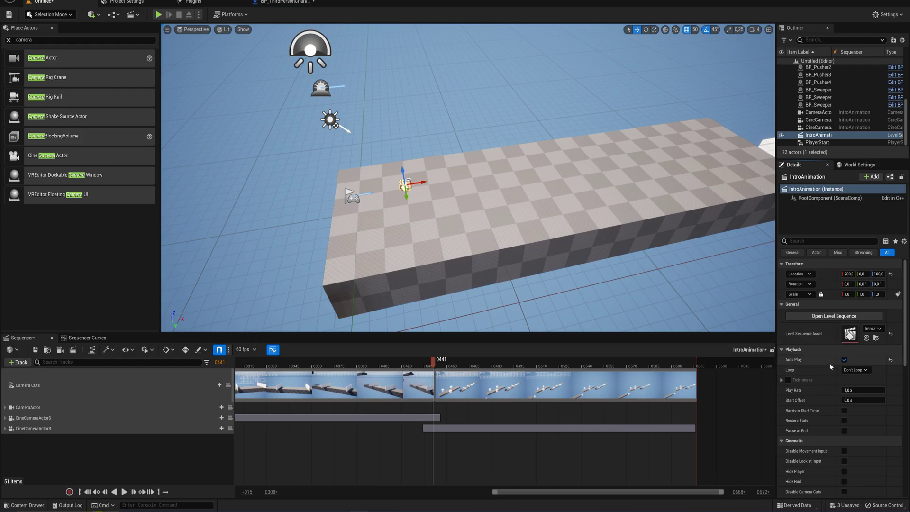
# - Try the Loop Exactly option on the IntroAnimation actor, widen the details area, and restore Loop to Don't Loop
pyautogui.click(857, 371)
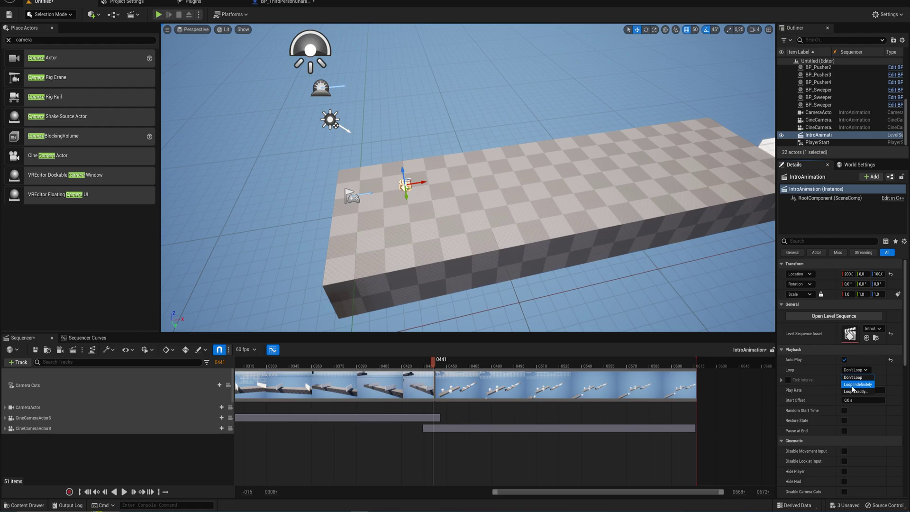
pyautogui.click(853, 391)
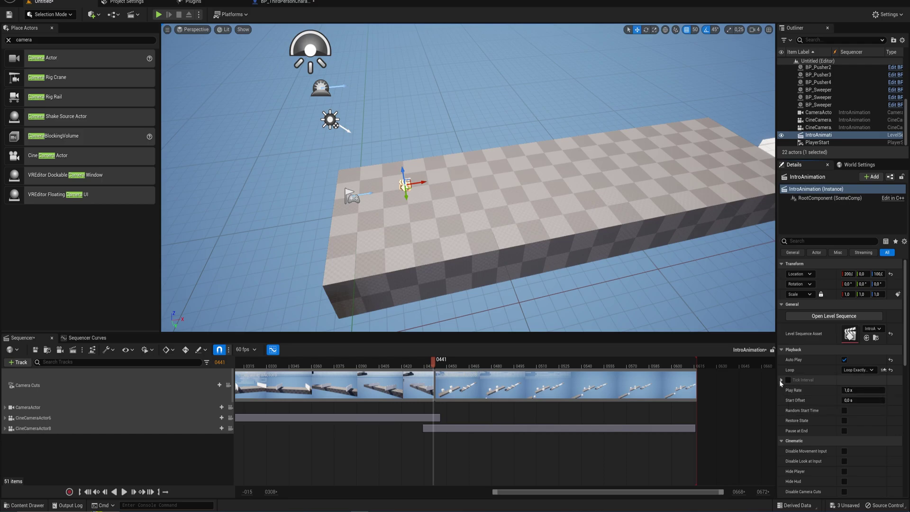
pyautogui.moveTo(777, 381); pyautogui.dragTo(724, 379)
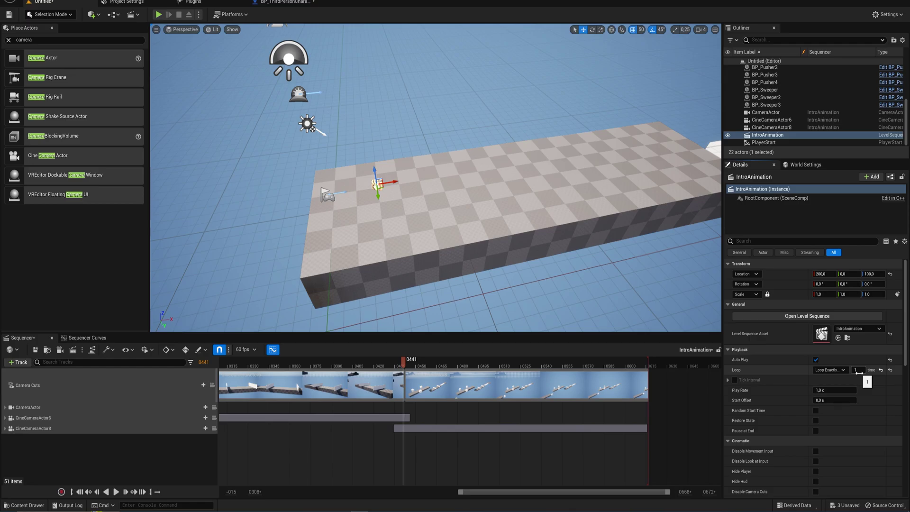
pyautogui.click(829, 370)
pyautogui.click(827, 377)
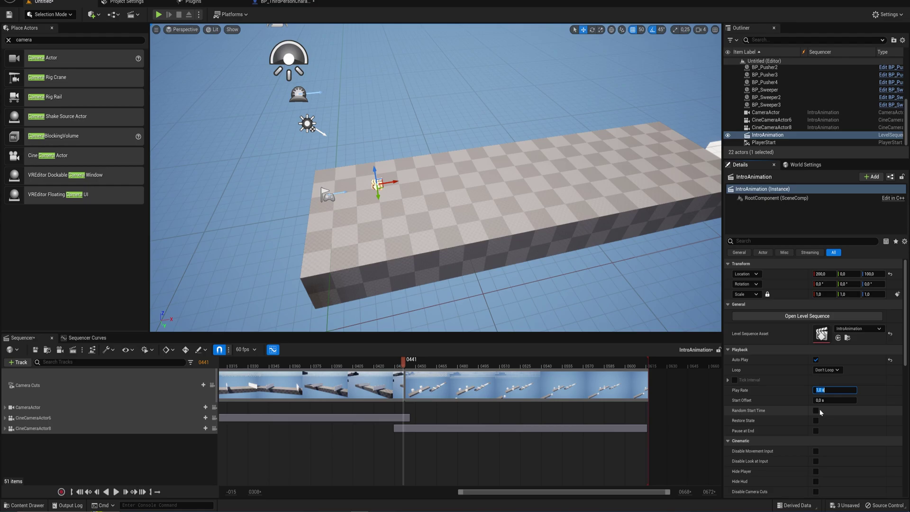
# - Play the level in the editor to watch the intro sequence and walk the character forward once it ends
pyautogui.moveTo(907, 332)
pyautogui.mouseDown()
pyautogui.moveTo(909, 382)
pyautogui.moveTo(909, 363)
pyautogui.mouseUp()
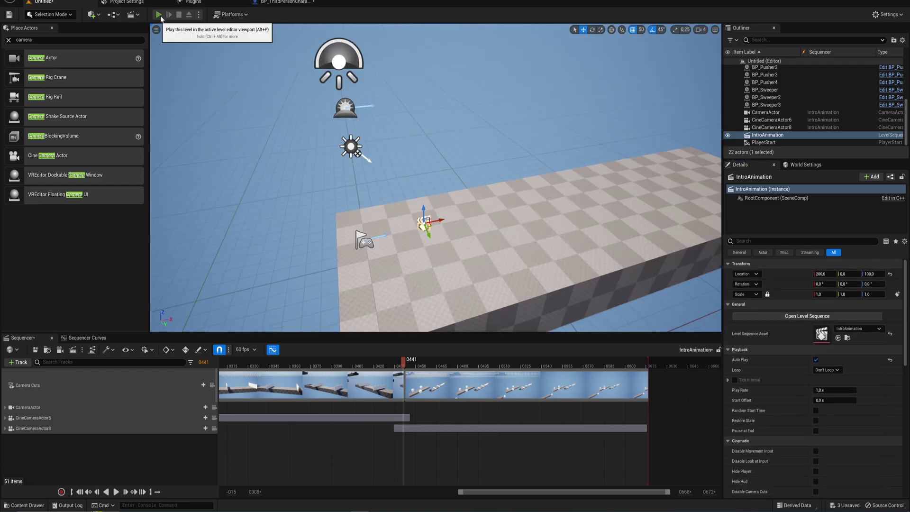
pyautogui.click(158, 14)
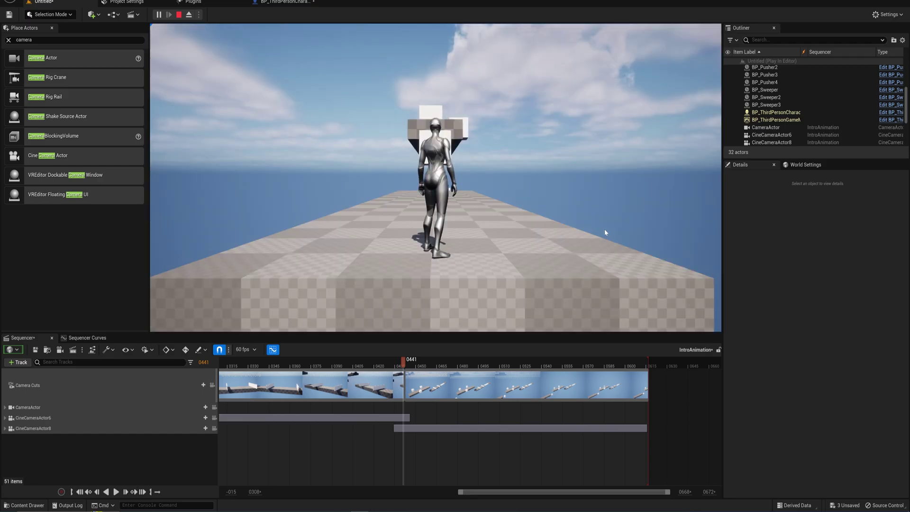
pyautogui.click(604, 233)
pyautogui.press('w')
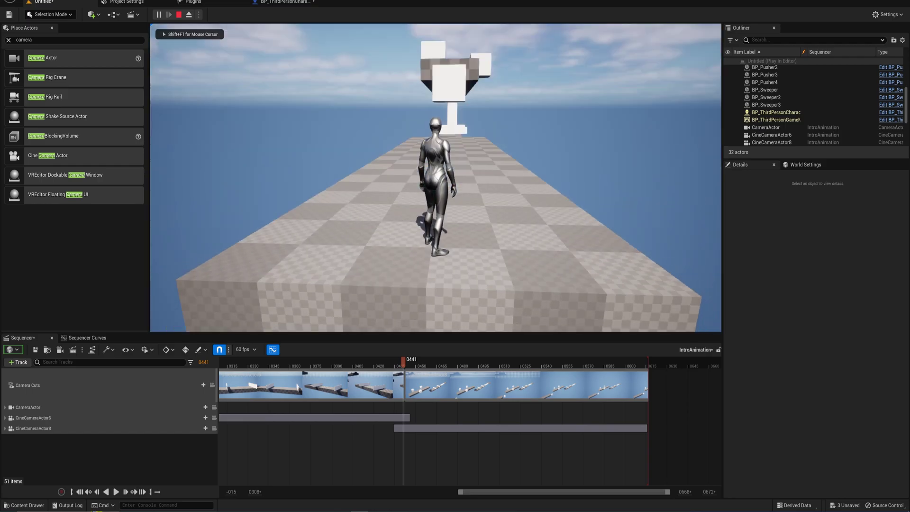
# - Walk the character forward along the platform, end the play session, and view the starting platform from outside
pyautogui.press('w')
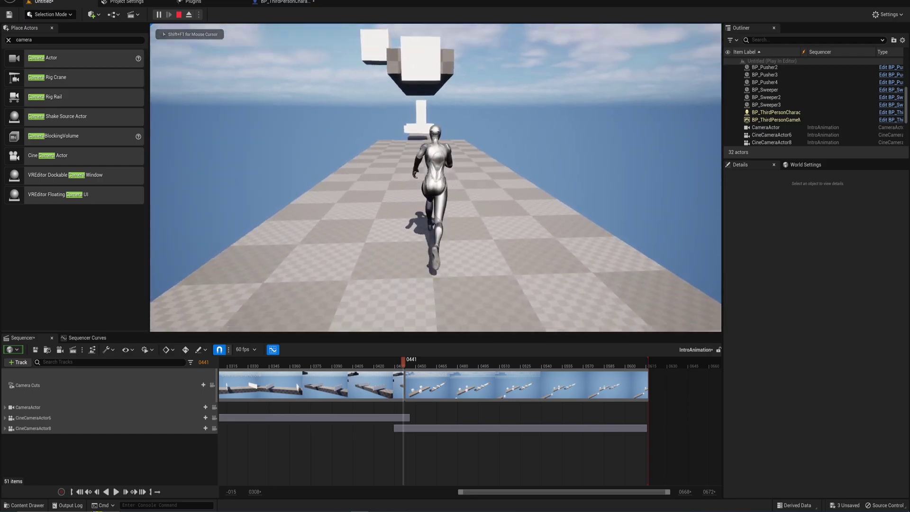
pyautogui.press('Escape')
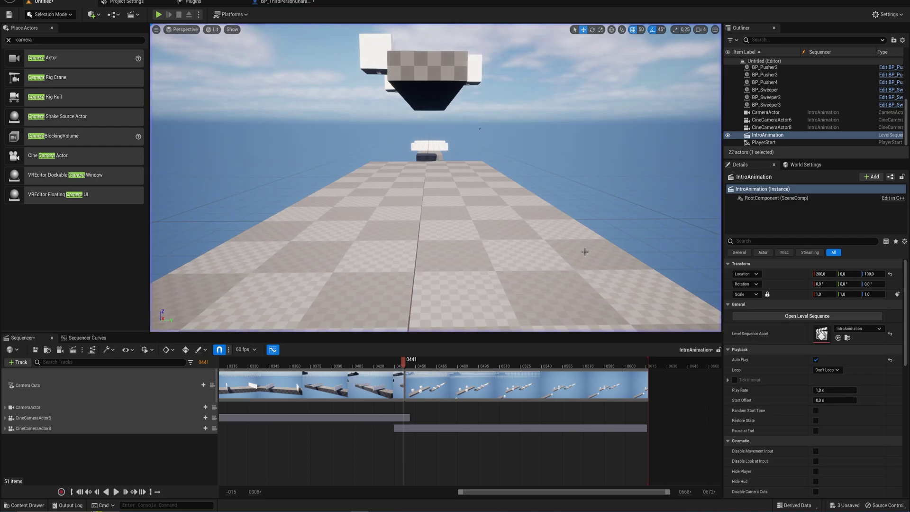
pyautogui.press('s')
pyautogui.moveTo(574, 235)
pyautogui.mouseDown(button='right')
pyautogui.moveTo(564, 236)
pyautogui.moveTo(573, 235)
pyautogui.mouseUp(button='right')
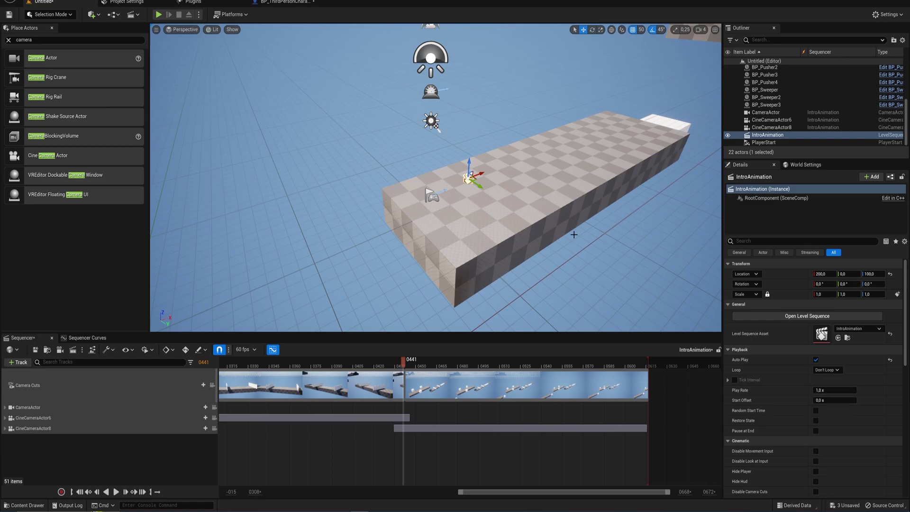
# - Move the IntroAnimation playhead to frame 0 and add a Trigger event track to the sequence
pyautogui.click(144, 466)
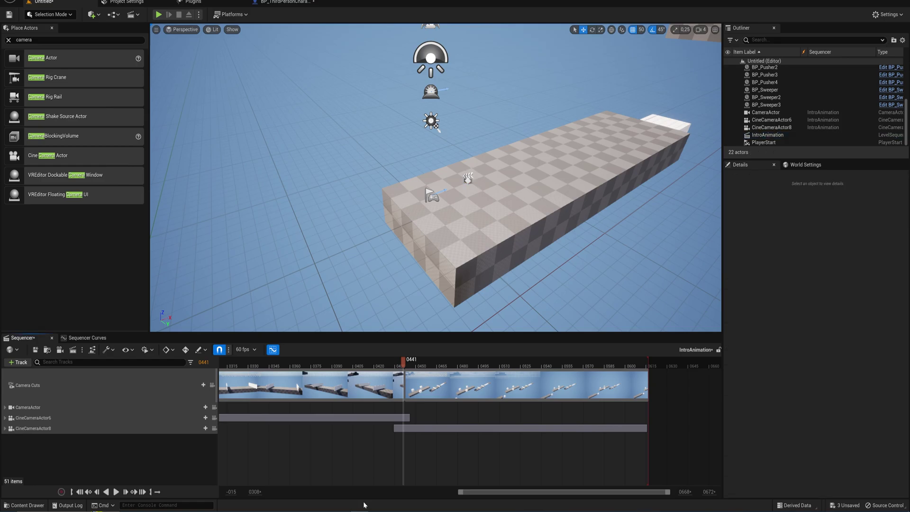
pyautogui.moveTo(364, 459); pyautogui.dragTo(909, 458, button='right')
pyautogui.click(307, 363)
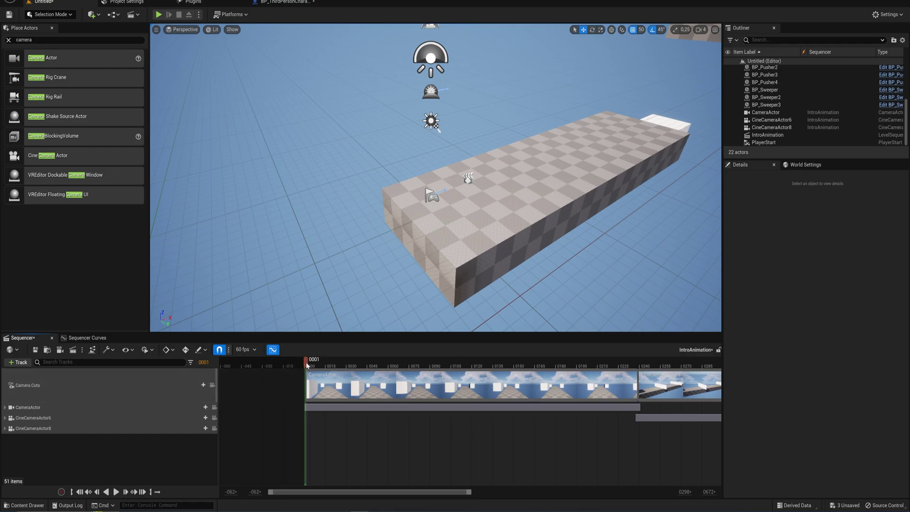
pyautogui.click(20, 362)
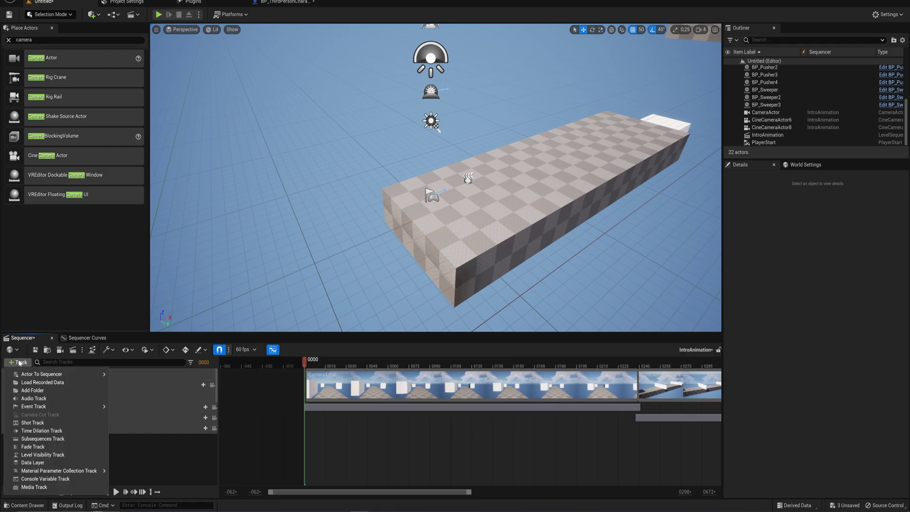
pyautogui.moveTo(47, 408)
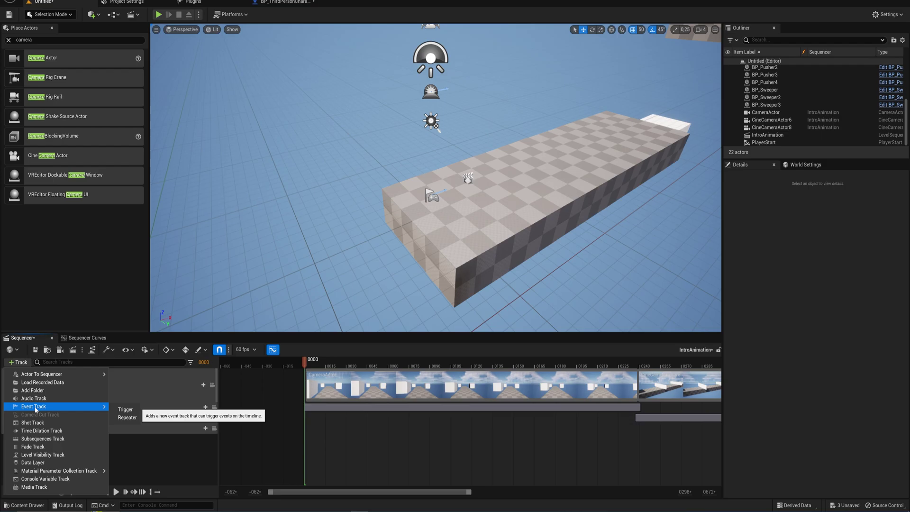
pyautogui.click(126, 410)
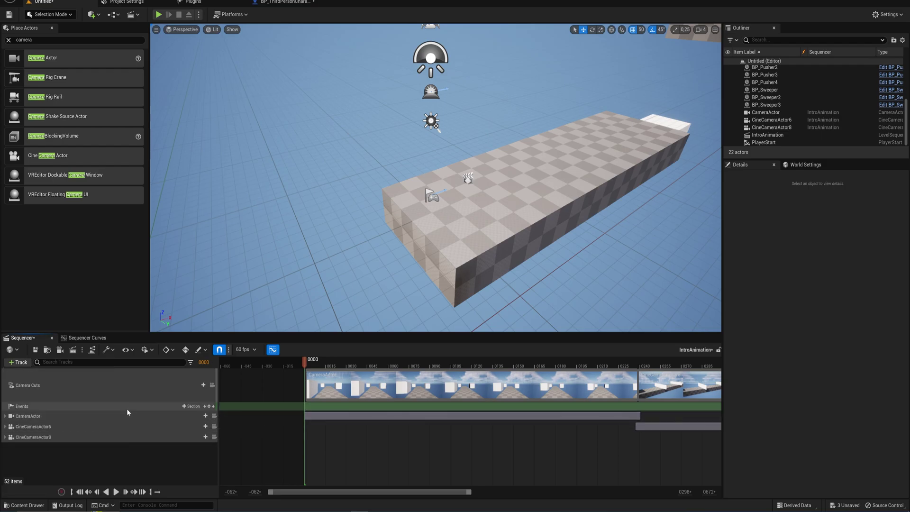
# - Add a key to the Events track at frame 0 and bind it to a new endpoint
pyautogui.click(209, 407)
pyautogui.rightClick(304, 408)
pyautogui.moveTo(327, 415)
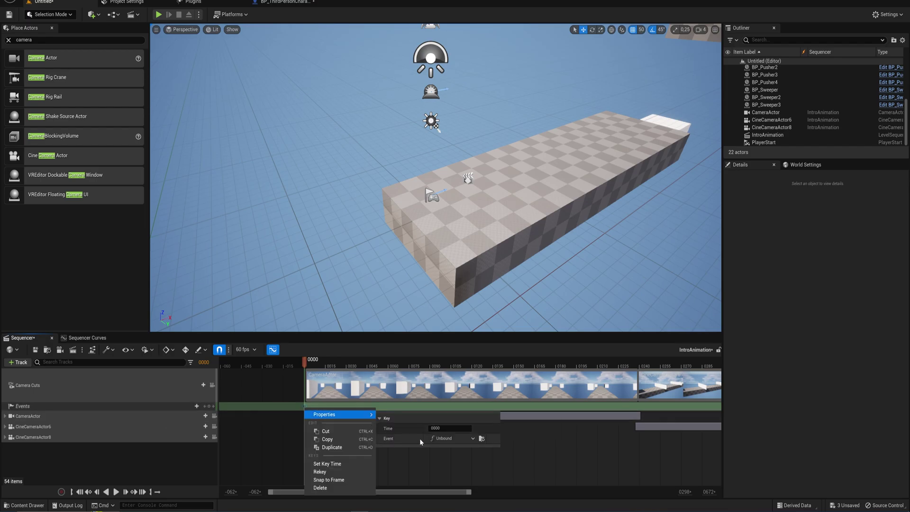
pyautogui.click(443, 443)
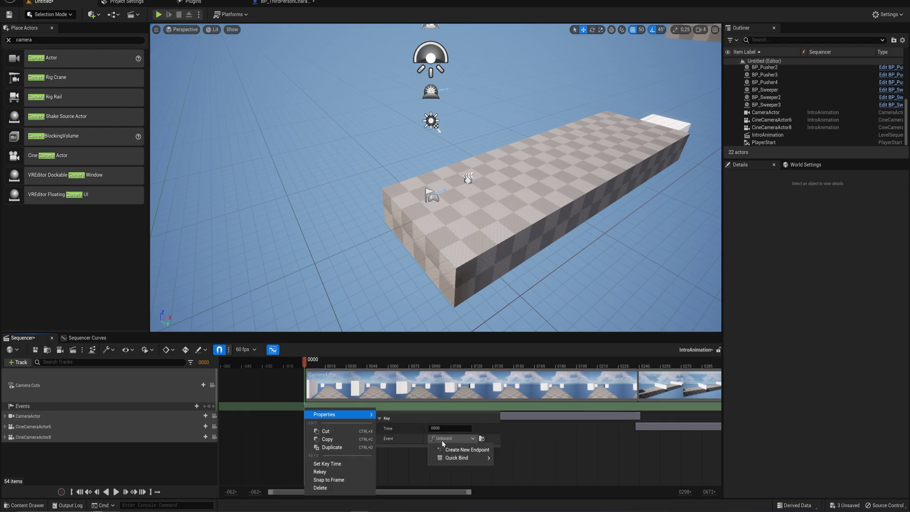
pyautogui.moveTo(457, 458)
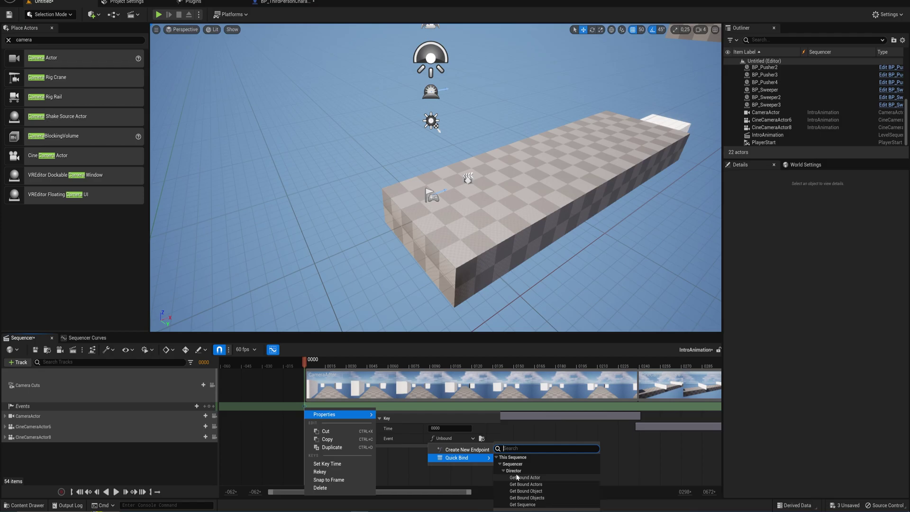
pyautogui.click(446, 451)
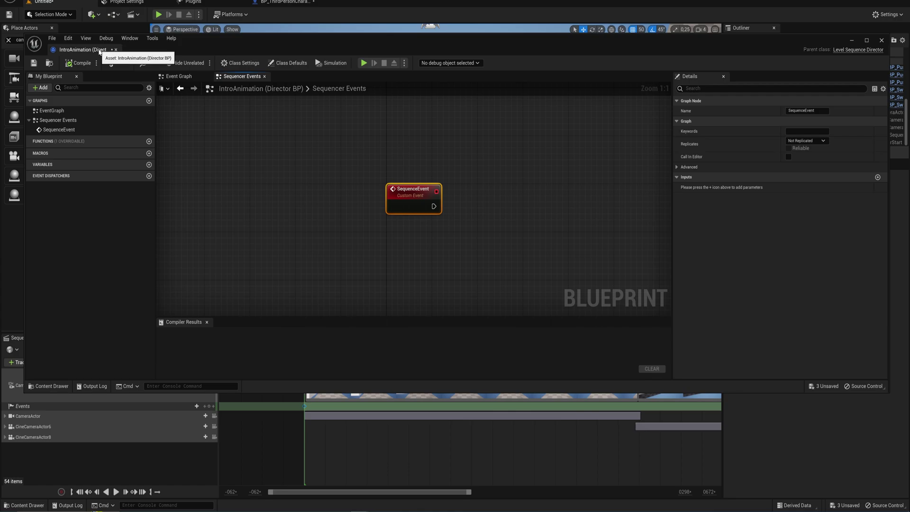
# - Rename the new custom event in the director blueprint as DisablePLayerMovement
pyautogui.moveTo(366, 153); pyautogui.dragTo(340, 148, button='right')
pyautogui.doubleClick(380, 187)
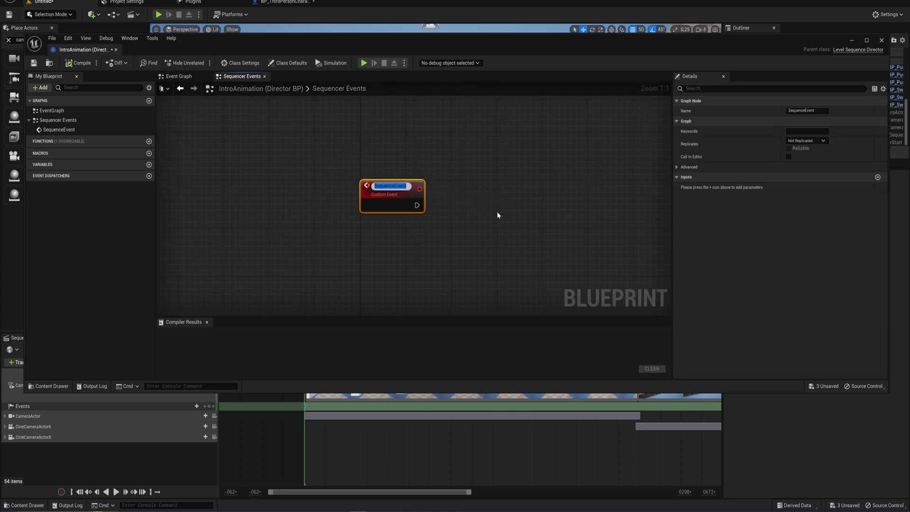
pyautogui.write('DisablePLayerMovement')
pyautogui.press('Return')
# - Add Get Player Controller and Disable Input nodes, and connect the controller to Disable Input's Player Controller pin
pyautogui.moveTo(496, 212); pyautogui.dragTo(391, 215, button='right')
pyautogui.moveTo(323, 206); pyautogui.dragTo(386, 212)
pyautogui.click(288, 244)
pyautogui.rightClick(286, 244)
pyautogui.write('get player con')
pyautogui.press('Return')
pyautogui.moveTo(365, 260); pyautogui.dragTo(402, 231)
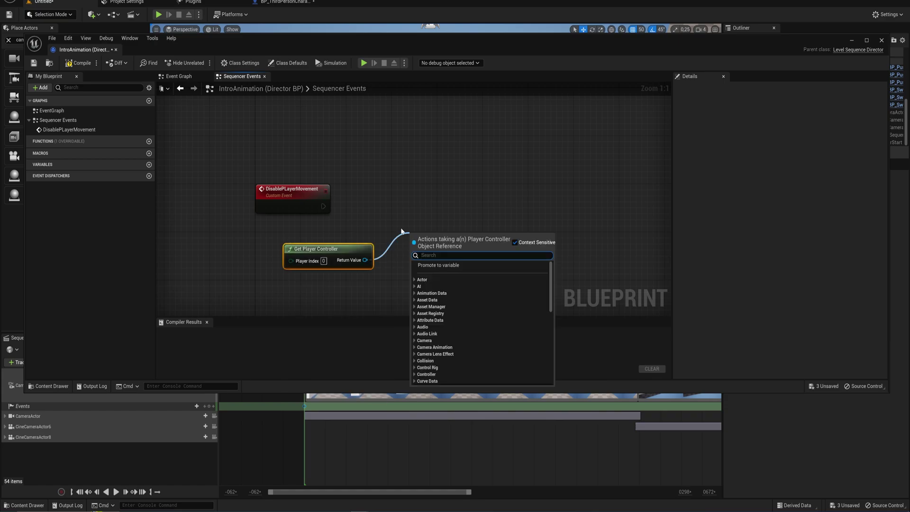
pyautogui.write('disable input')
pyautogui.press('Return')
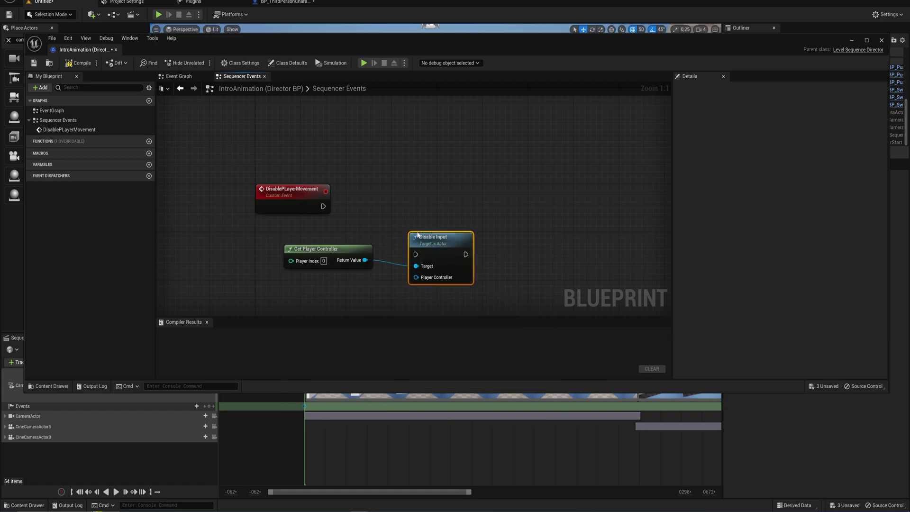
pyautogui.moveTo(428, 236)
pyautogui.mouseDown()
pyautogui.moveTo(428, 195)
pyautogui.moveTo(416, 237)
pyautogui.mouseUp()
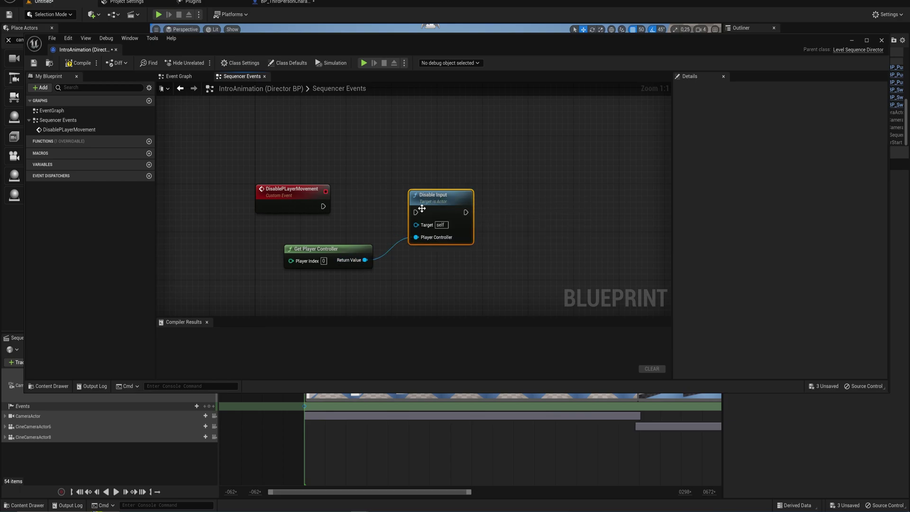
# - Add a Get Player Character node and connect it to the Disable Input node's Target
pyautogui.rightClick(278, 241)
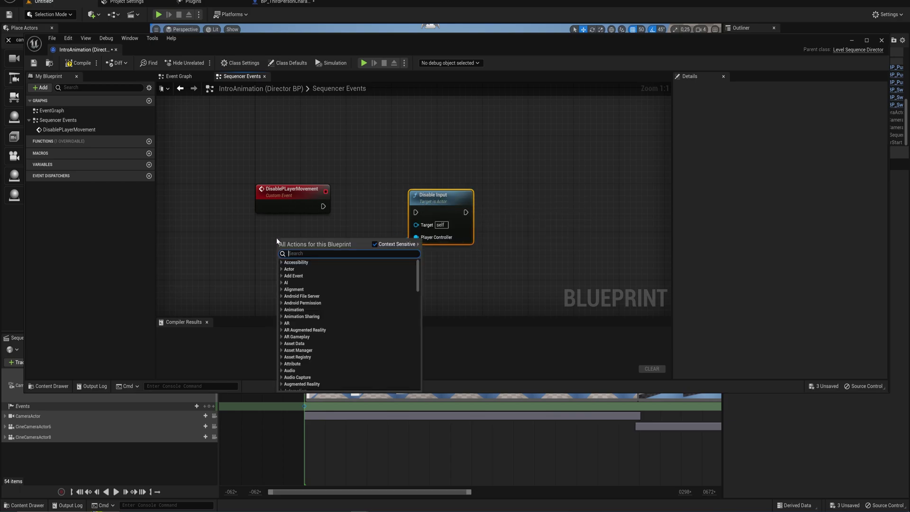
pyautogui.write('get player character')
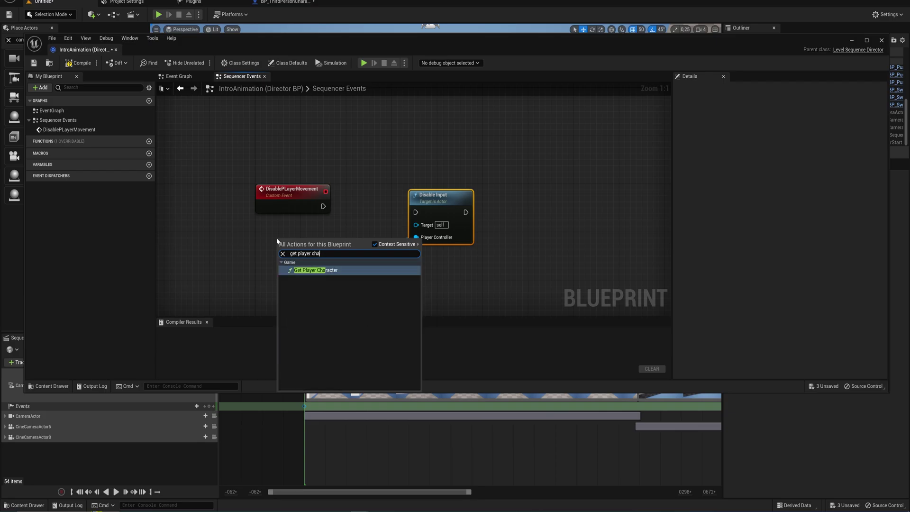
pyautogui.press('Return')
pyautogui.moveTo(292, 241); pyautogui.dragTo(305, 229)
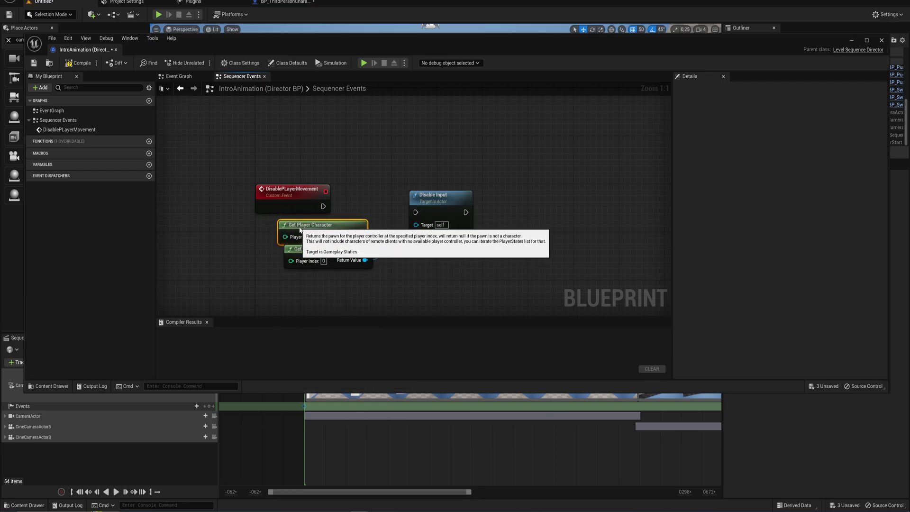
# - Connect DisablePLayerMovement's execution to Disable Input, then compile the director blueprint and dock it in the main editor window
pyautogui.moveTo(416, 211); pyautogui.dragTo(322, 207)
pyautogui.click(81, 63)
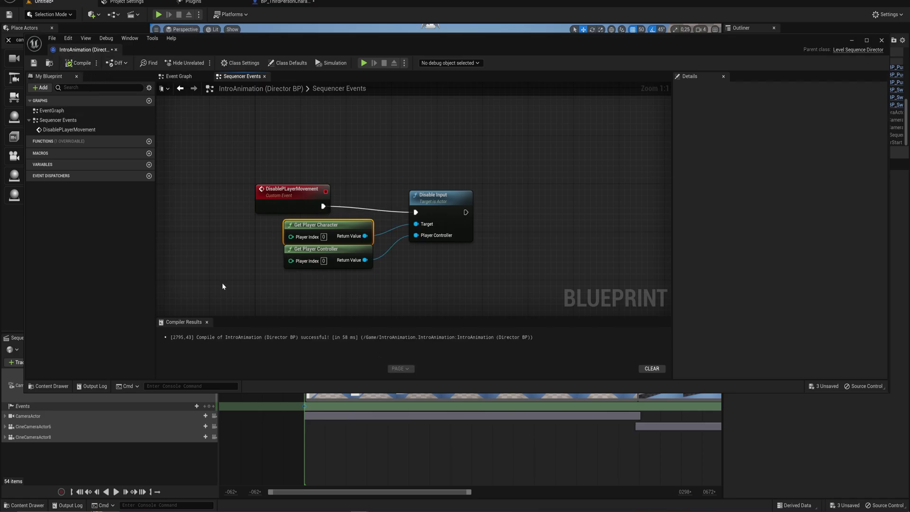
pyautogui.moveTo(83, 49); pyautogui.dragTo(356, 2)
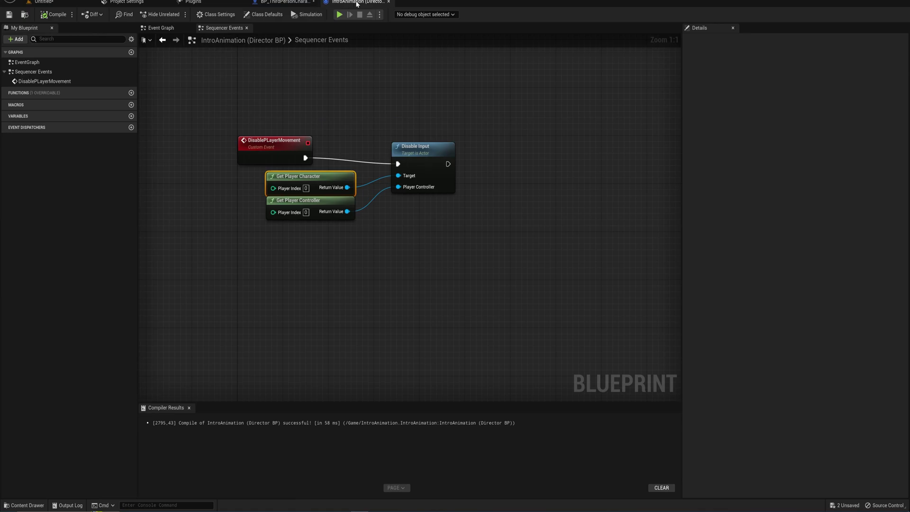
# - Return to the level and play it through the intro to test the disabled player input
pyautogui.click(56, 2)
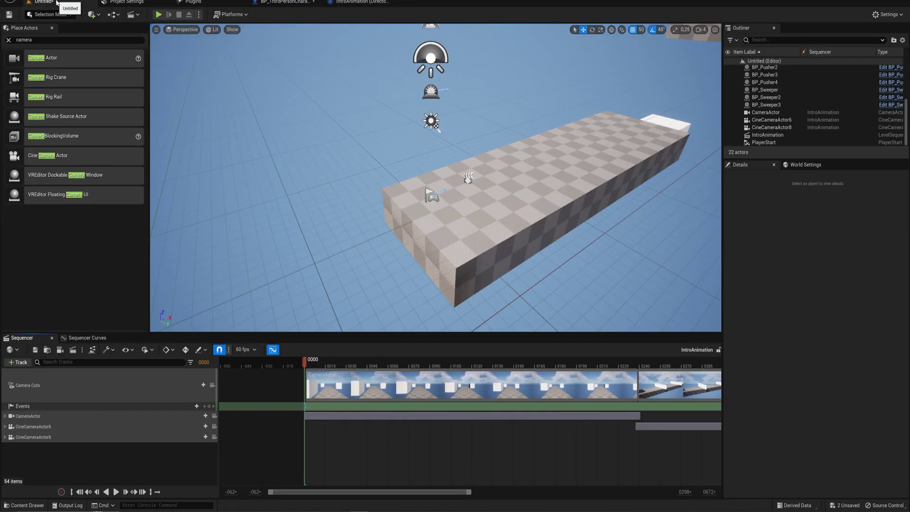
pyautogui.click(159, 15)
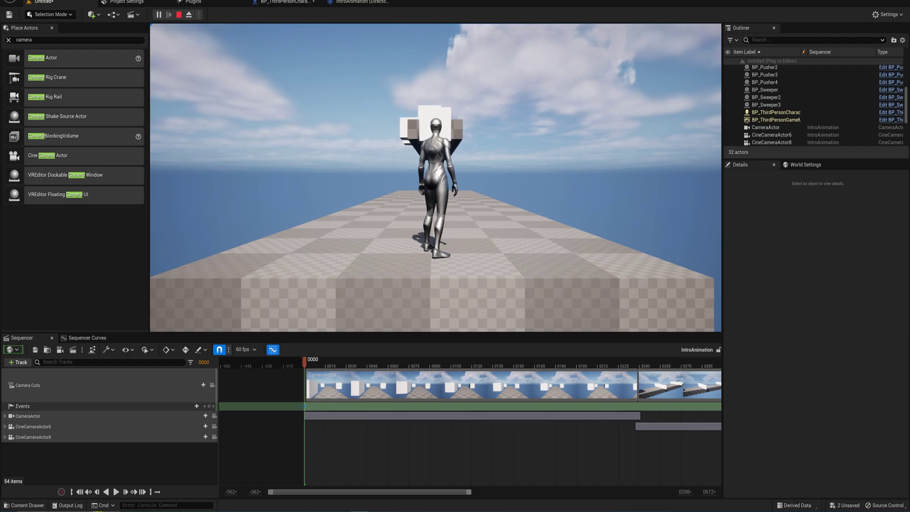
pyautogui.press('Escape')
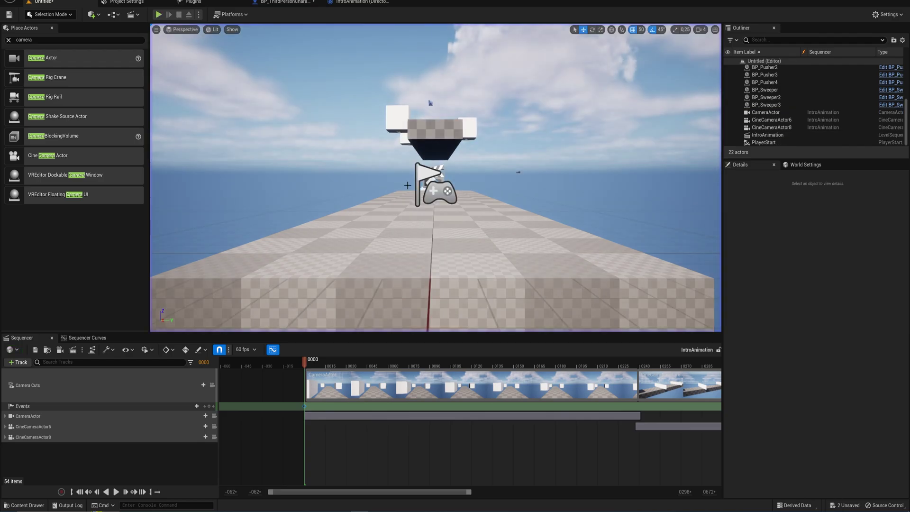
# - Move the playhead to frame 615 at the end of the sequence and add an Events key there
pyautogui.moveTo(494, 457); pyautogui.dragTo(478, 457, button='right')
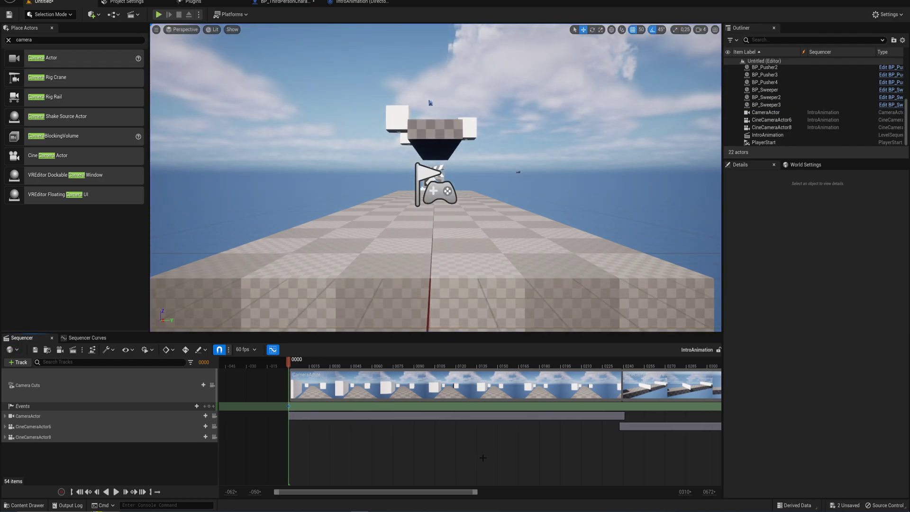
pyautogui.keyDown('ctrl'); pyautogui.scroll(-5, 482, 457); pyautogui.keyUp('ctrl')
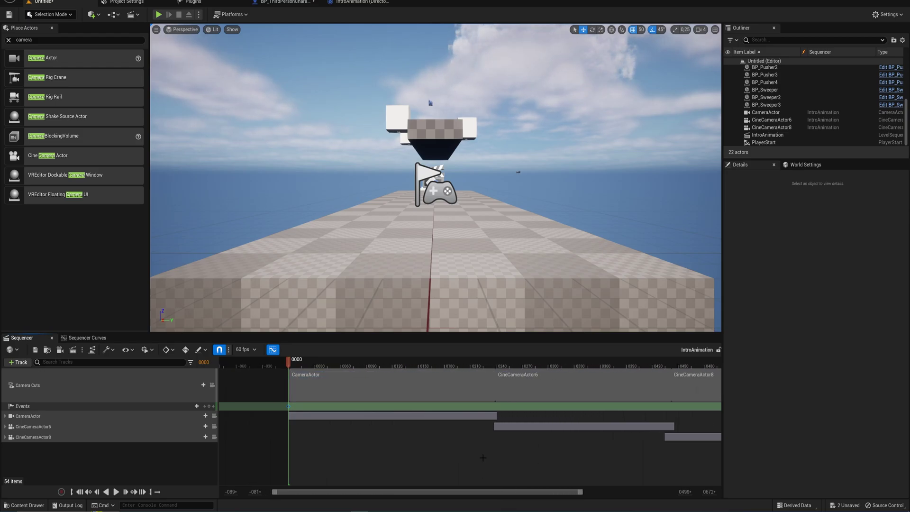
pyautogui.keyDown('ctrl'); pyautogui.scroll(-1, 548, 443); pyautogui.keyUp('ctrl')
pyautogui.moveTo(641, 365); pyautogui.dragTo(653, 366)
pyautogui.keyDown('ctrl'); pyautogui.scroll(6, 653, 366); pyautogui.keyUp('ctrl')
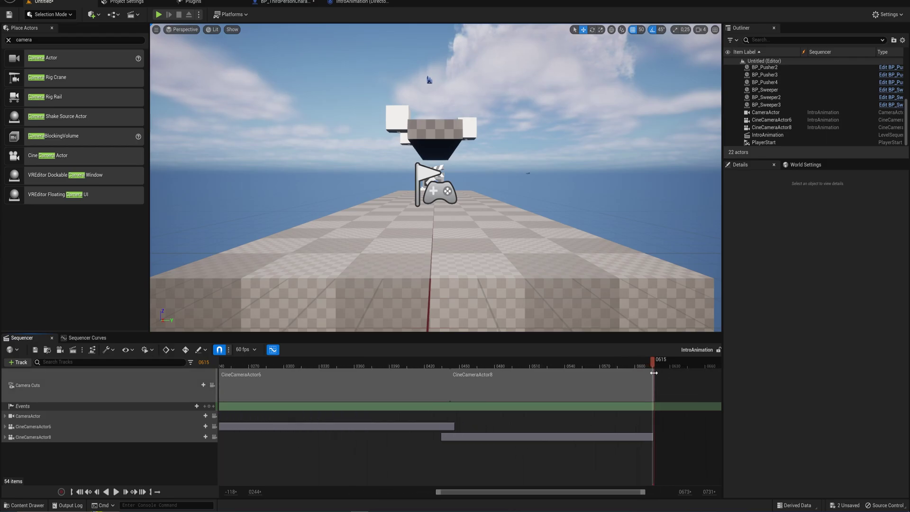
pyautogui.keyDown('ctrl'); pyautogui.scroll(2, 654, 370); pyautogui.keyUp('ctrl')
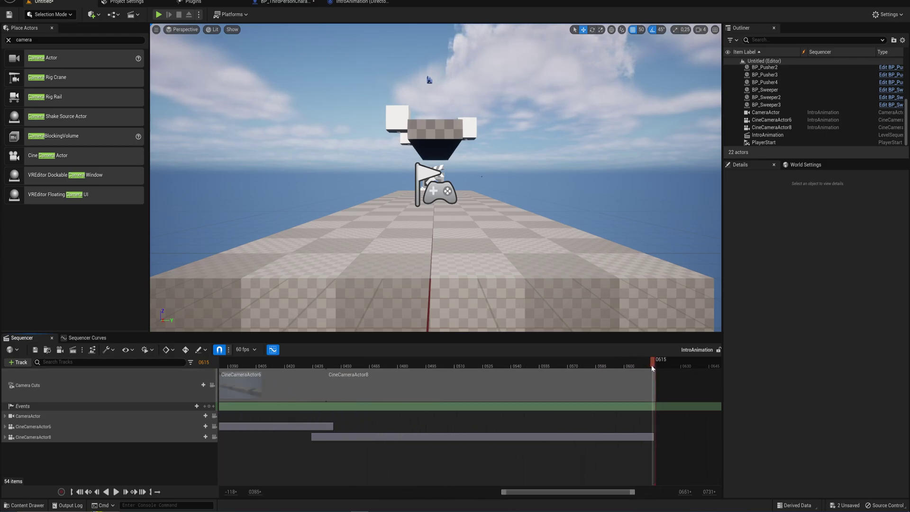
pyautogui.click(210, 407)
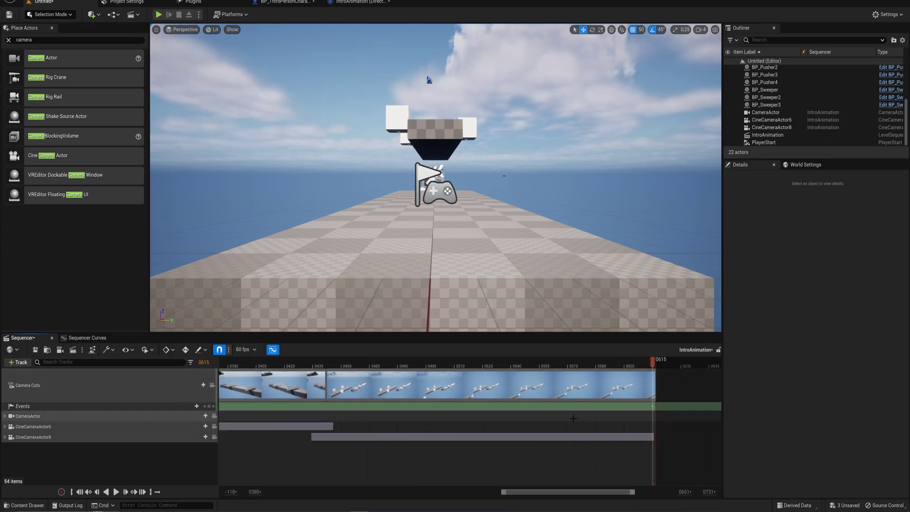
# - Bind the Events key at frame 615 to a new endpoint in the director blueprint
pyautogui.rightClick(652, 405)
pyautogui.moveTo(666, 415)
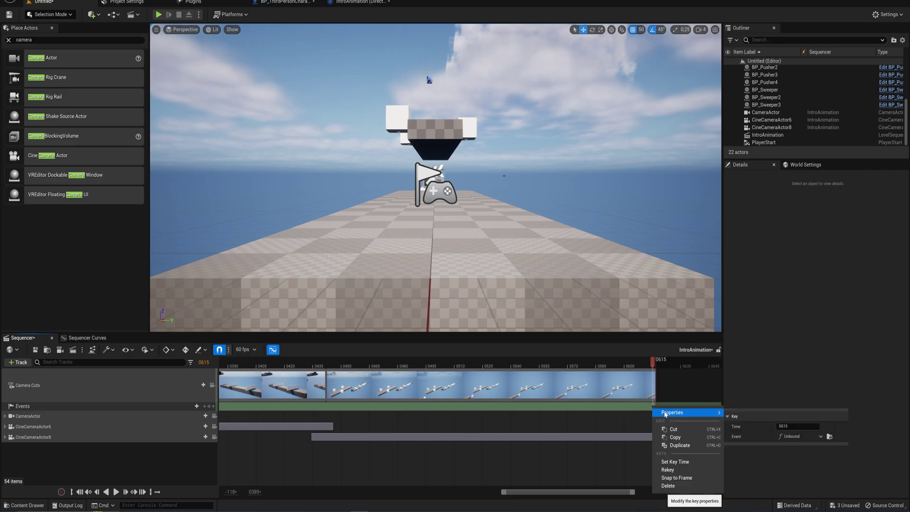
pyautogui.click(805, 439)
pyautogui.click(800, 451)
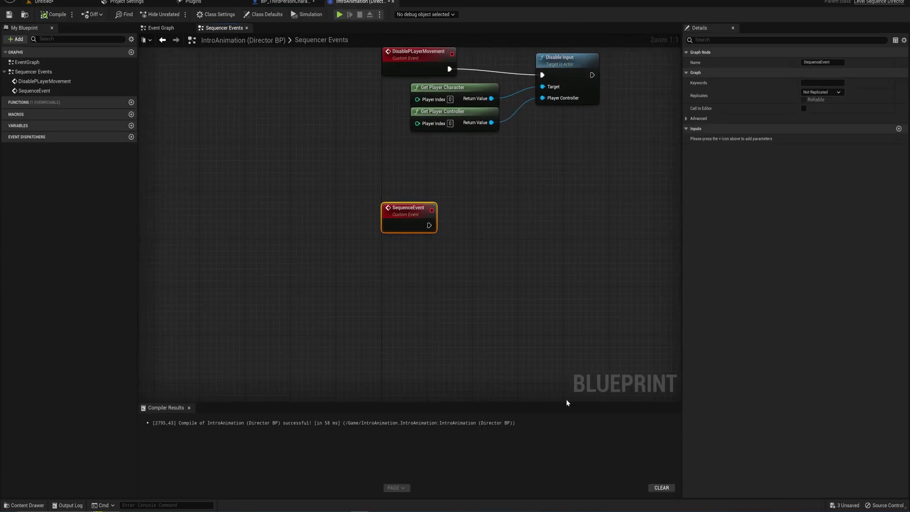
# - Rename the second custom event as EnablePlayerMovement
pyautogui.moveTo(419, 241); pyautogui.dragTo(408, 252, button='right')
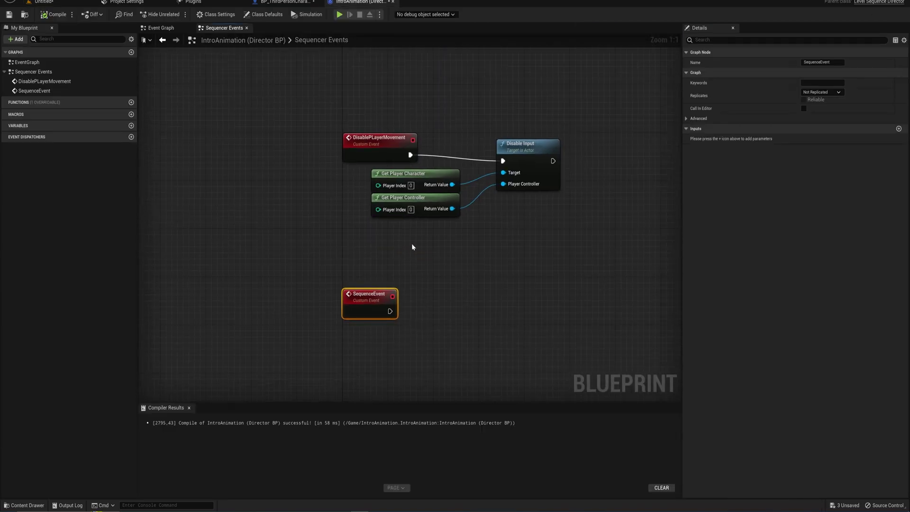
pyautogui.doubleClick(370, 294)
pyautogui.write('EnablePlayerMovemtn')
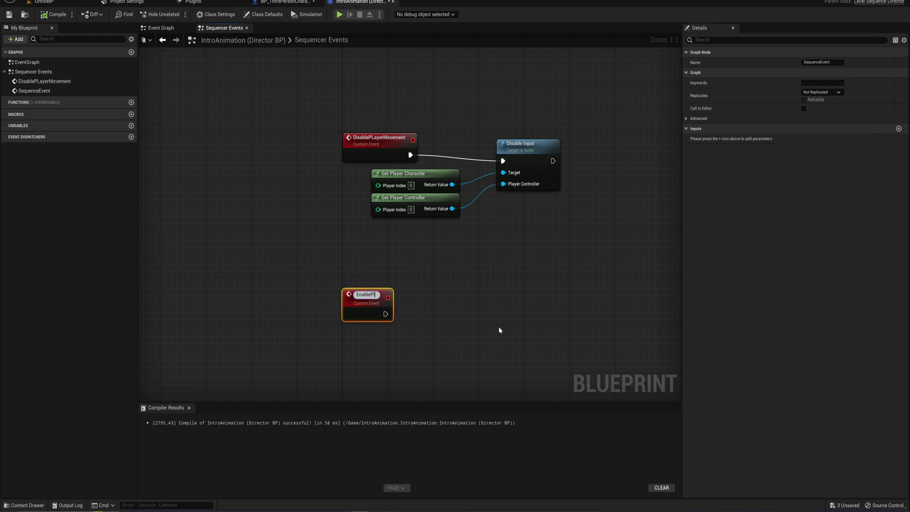
pyautogui.press('BackSpace')
pyautogui.press('BackSpace')
pyautogui.write('ent')
pyautogui.press('Return')
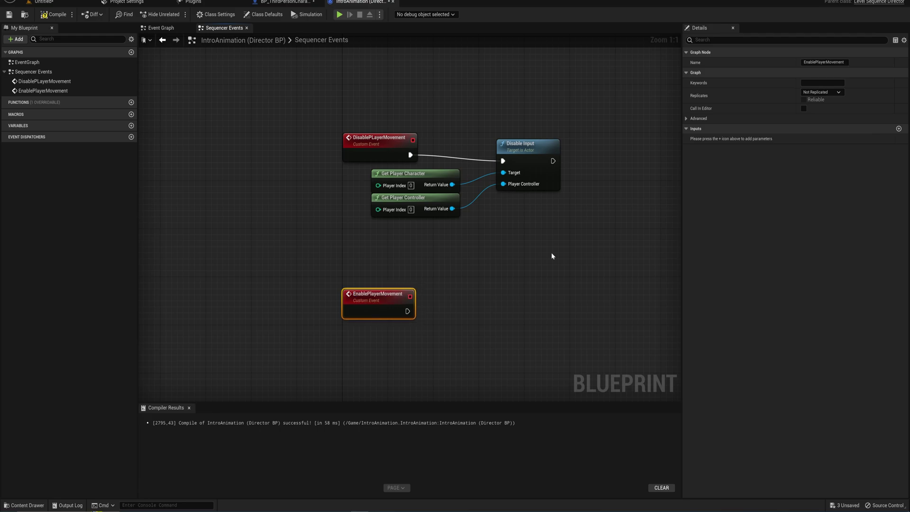
# - Duplicate the Get Player Character and Get Player Controller nodes below the EnablePlayerMovement event
pyautogui.moveTo(459, 264); pyautogui.dragTo(414, 174)
pyautogui.moveTo(417, 356); pyautogui.dragTo(417, 296, button='right')
pyautogui.hotkey('ctrl', 'v')
pyautogui.moveTo(461, 273); pyautogui.dragTo(404, 269, button='right')
# - Add an Enable Input node from the copied Get Player Controller node's return value
pyautogui.moveTo(436, 331); pyautogui.dragTo(476, 306)
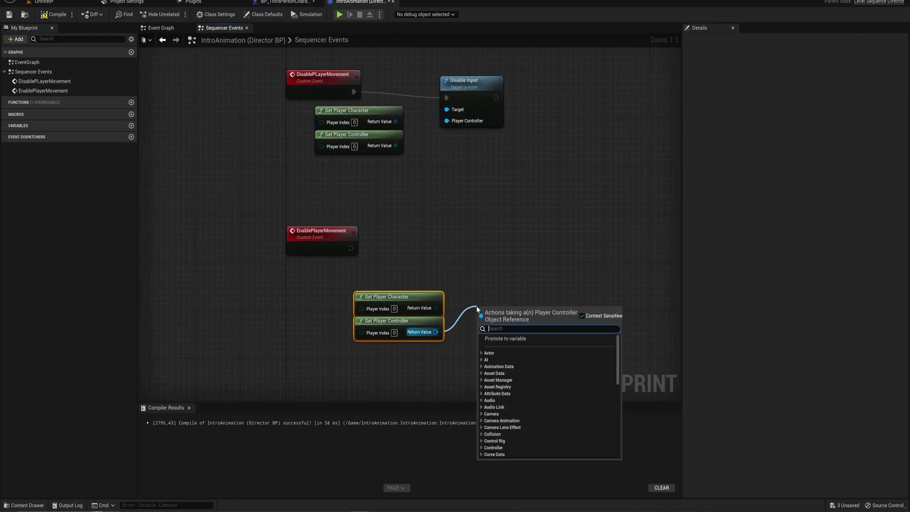
pyautogui.write('enable input')
pyautogui.press('Return')
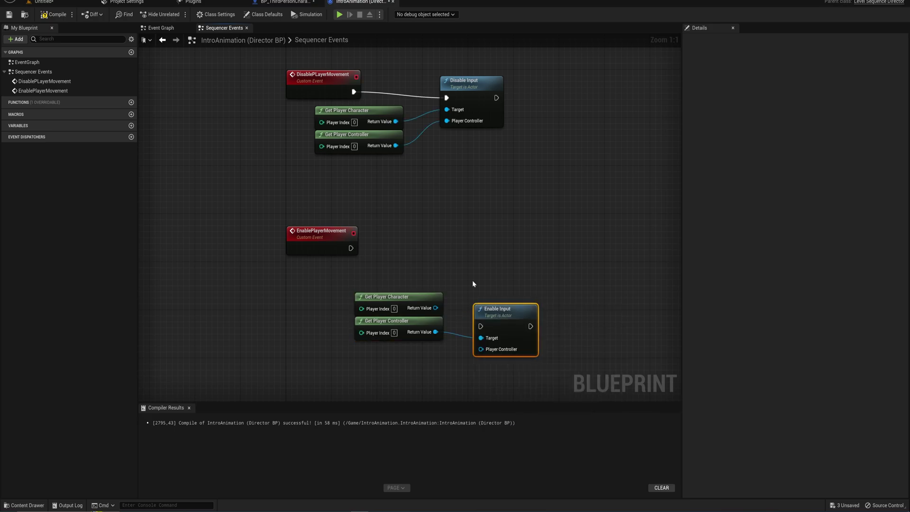
# - Rewire Enable Input with the player character as Target and the controller as Player Controller, trigger it from EnablePlayerMovement, and compile
pyautogui.keyDown('alt'); pyautogui.click(480, 335); pyautogui.keyUp('alt')
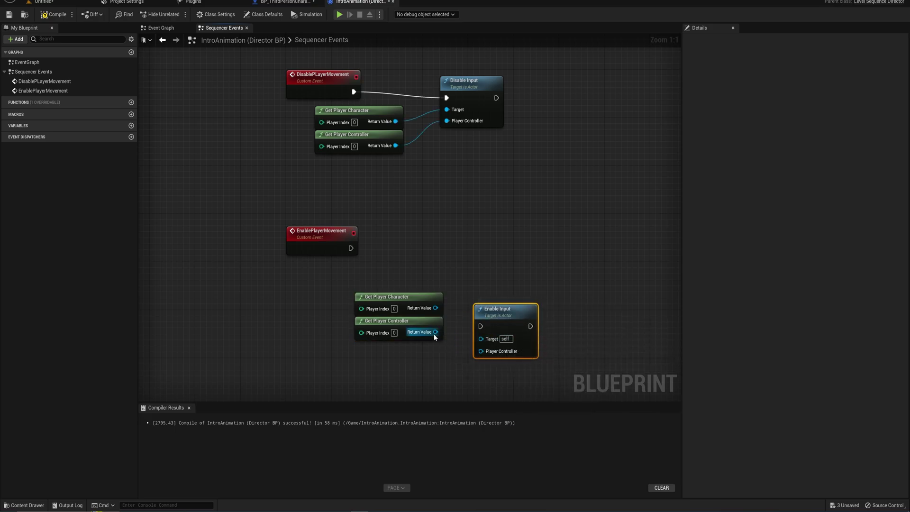
pyautogui.moveTo(436, 332); pyautogui.dragTo(438, 308)
pyautogui.moveTo(510, 322); pyautogui.dragTo(350, 248)
pyautogui.click(54, 14)
# - Return to the level, play it through the intro, and move the character to test the re-enabled player input before stopping play
pyautogui.click(62, 7)
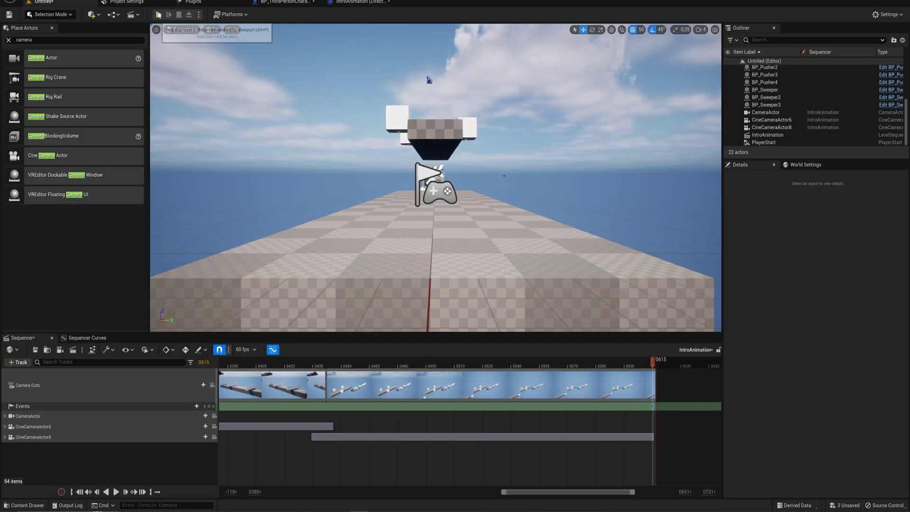
pyautogui.click(161, 13)
pyautogui.click(446, 139)
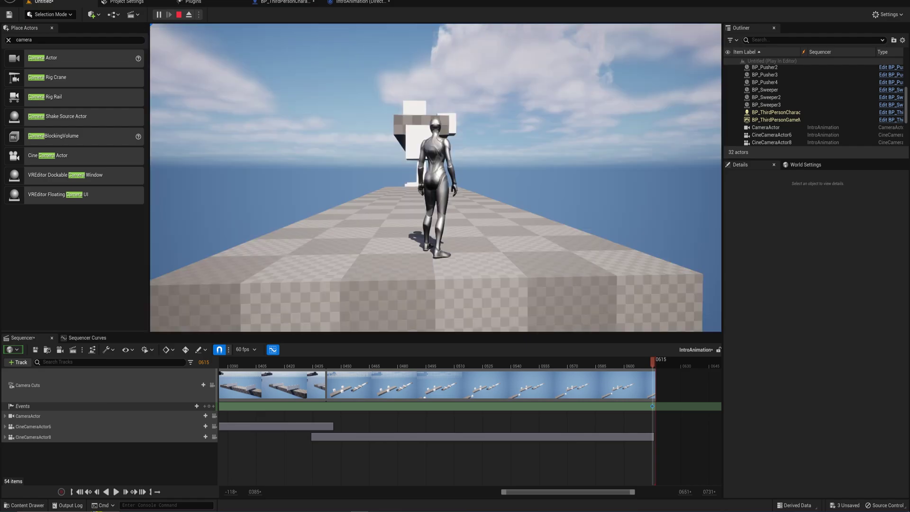
pyautogui.press('w')
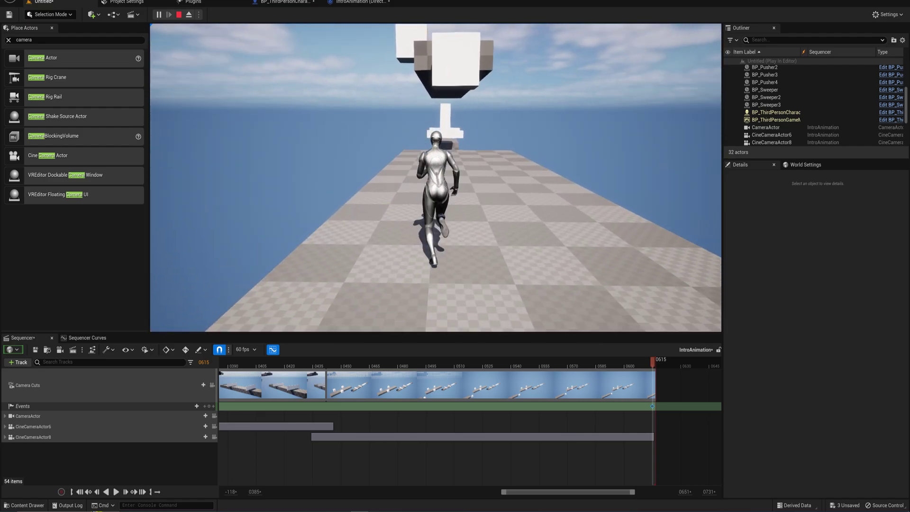
pyautogui.press('d')
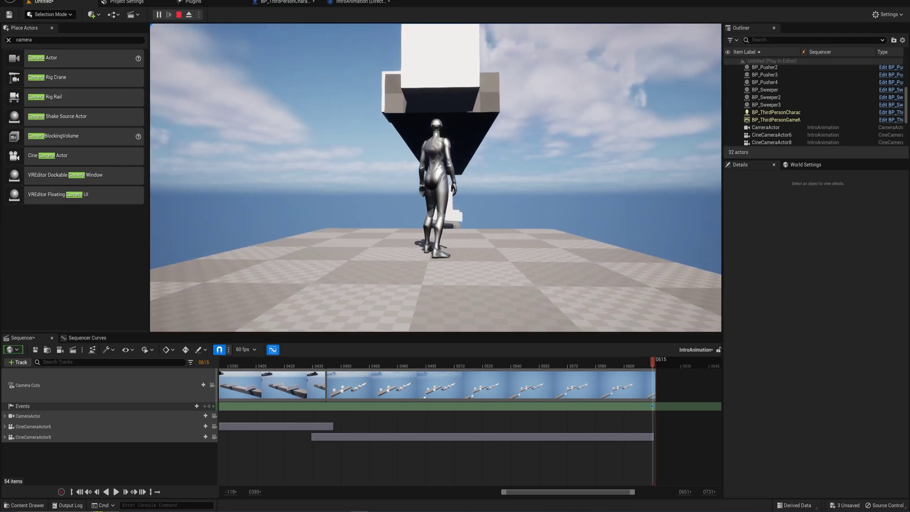
pyautogui.press('s')
pyautogui.press('Escape')
pyautogui.press('s')
pyautogui.moveTo(474, 170)
pyautogui.mouseDown(button='right')
pyautogui.moveTo(467, 214)
pyautogui.moveTo(496, 201)
pyautogui.moveTo(476, 170)
pyautogui.mouseUp(button='right')
pyautogui.press('s')
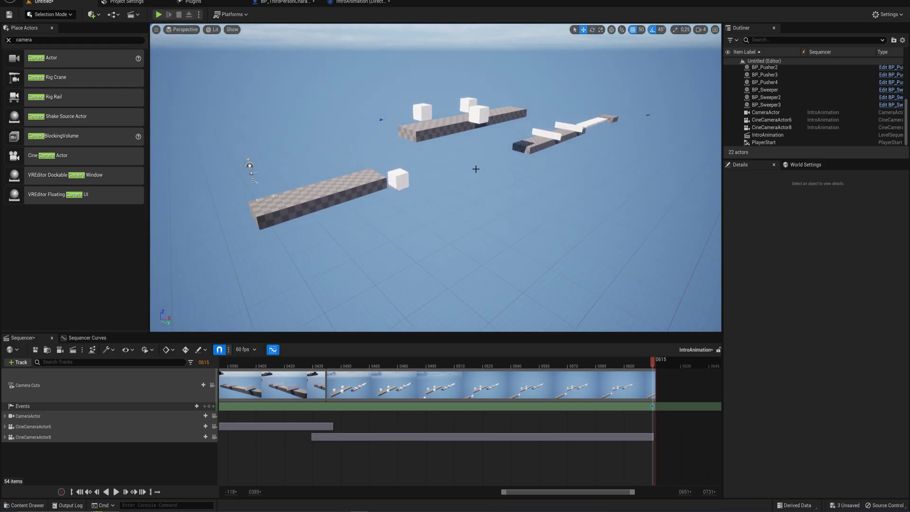